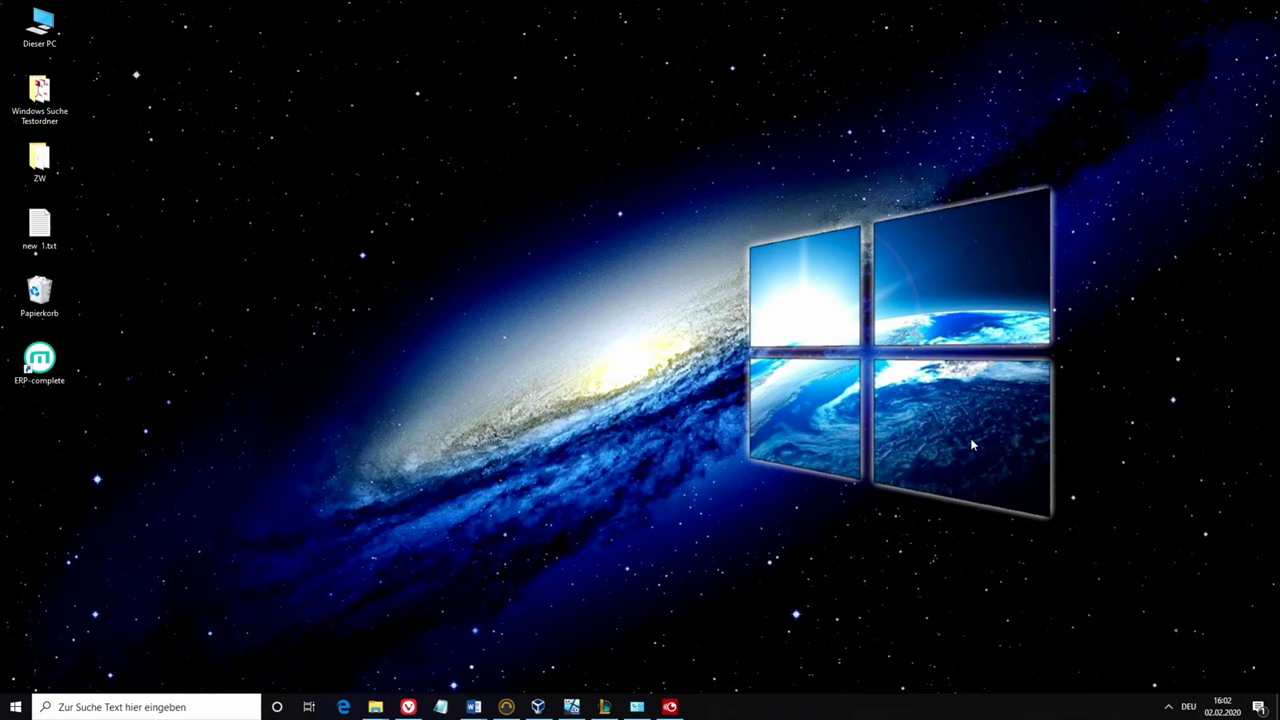
- Switch to the Win 10 Test virtual machine and preview the Excel worksheet and the Word document in the Desktop folder
{"action": "left_click", "coordinate": [571, 707]}
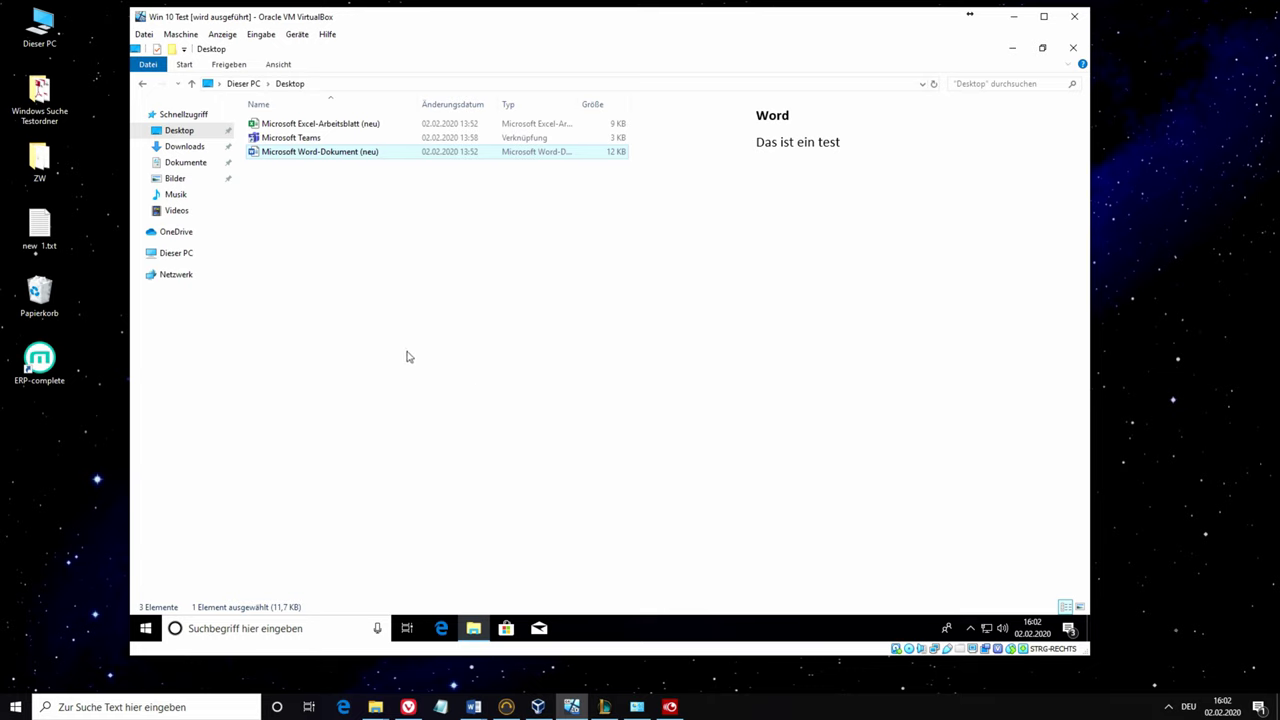
{"action": "left_click", "coordinate": [337, 125]}
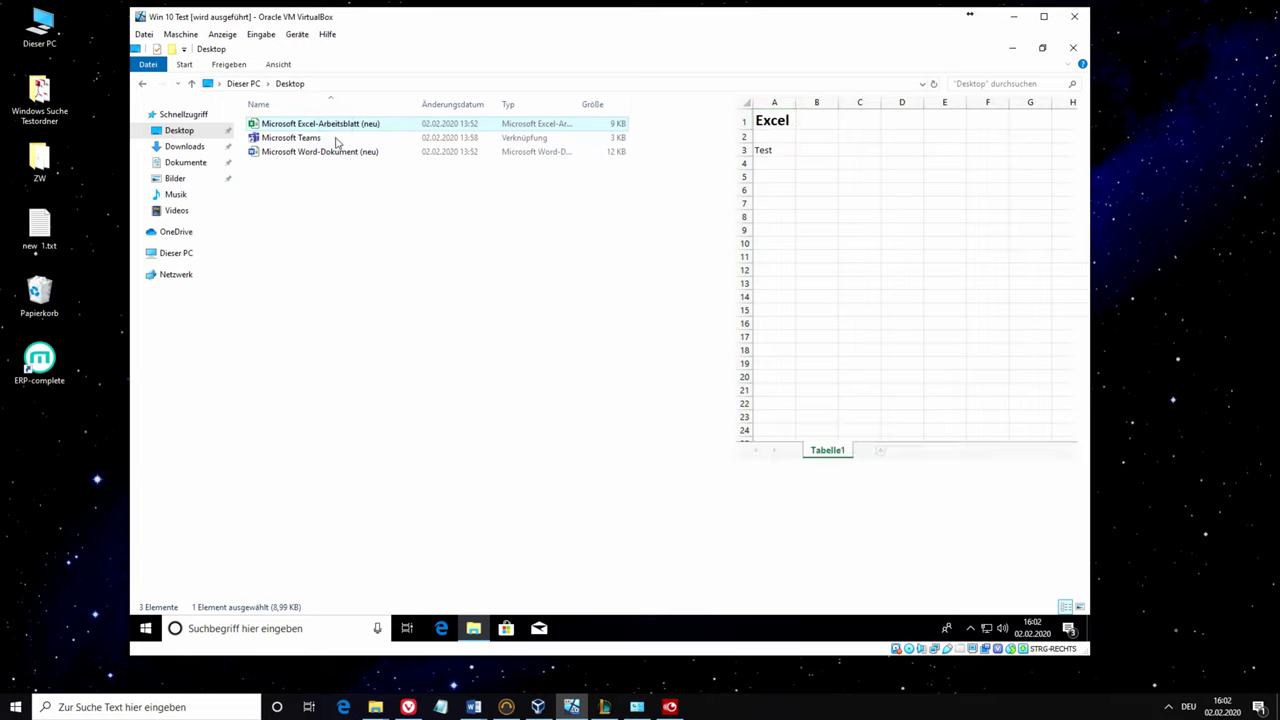
{"action": "left_click", "coordinate": [337, 153]}
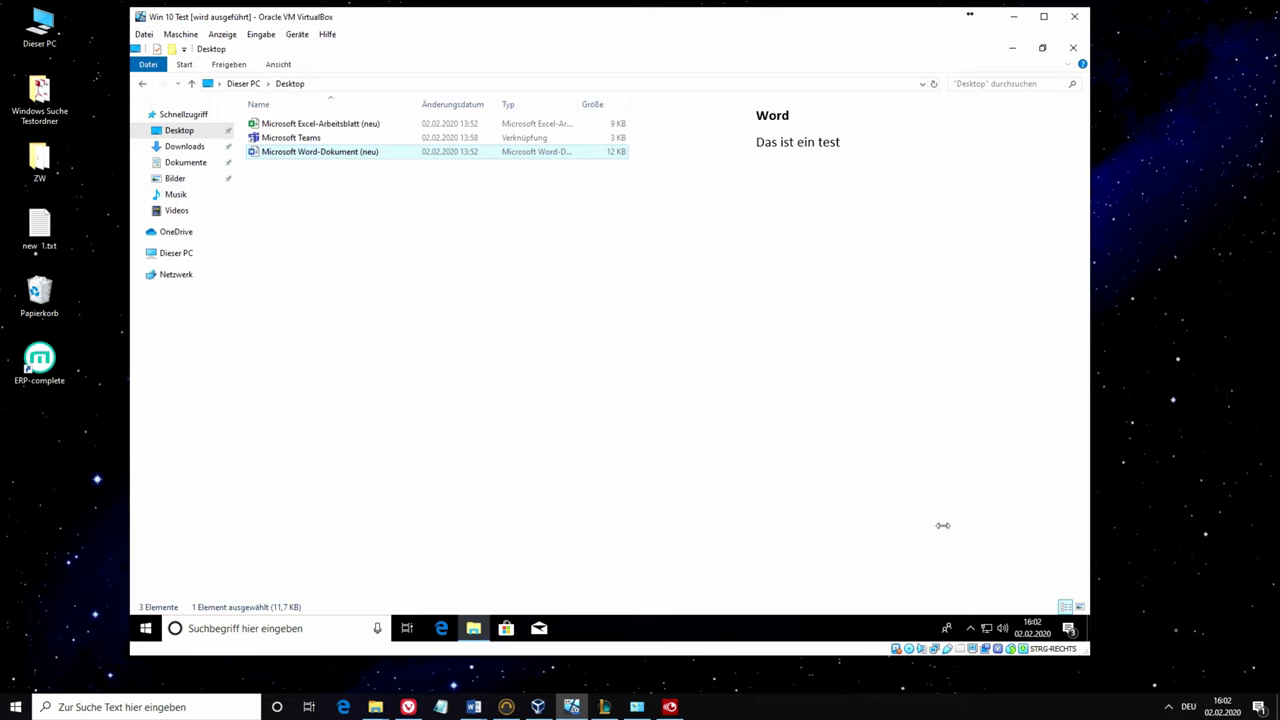
- Open Microsoft Word-Dokument (neu) in Word to check it, and close both the document and the Explorer window
{"action": "double_click", "coordinate": [306, 151]}
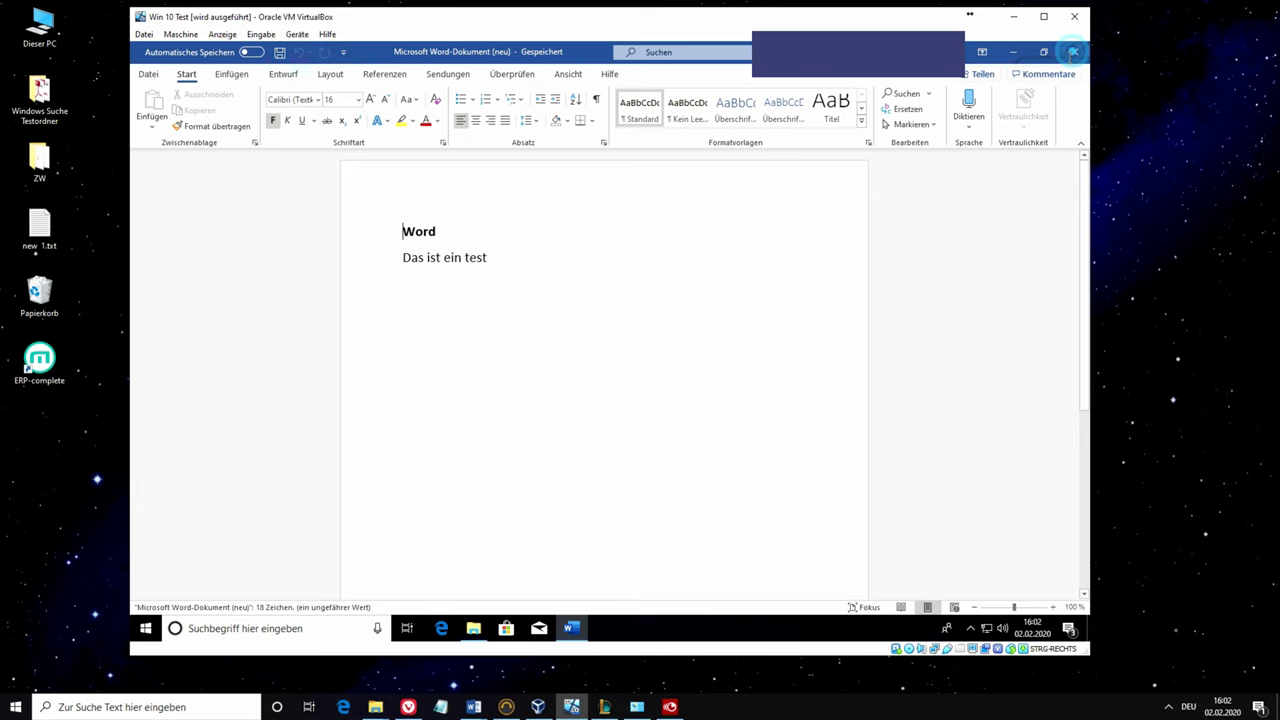
{"action": "left_click", "coordinate": [1075, 52]}
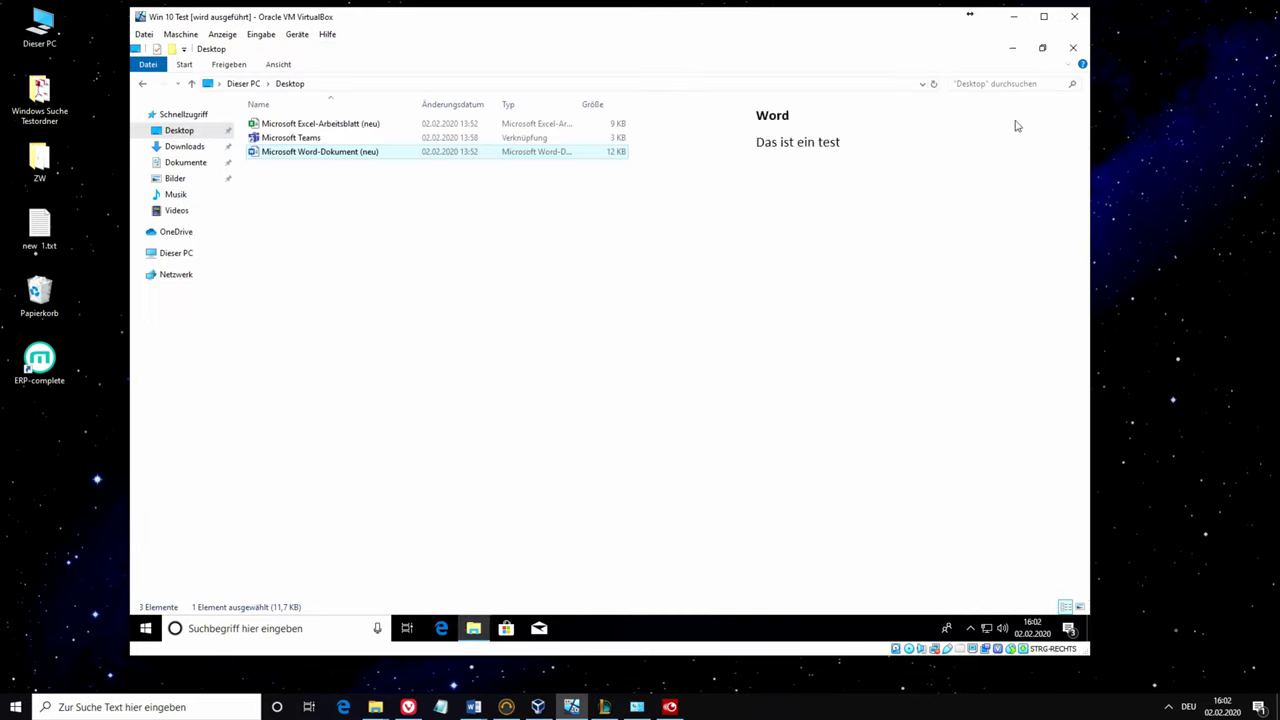
{"action": "left_click", "coordinate": [1074, 50]}
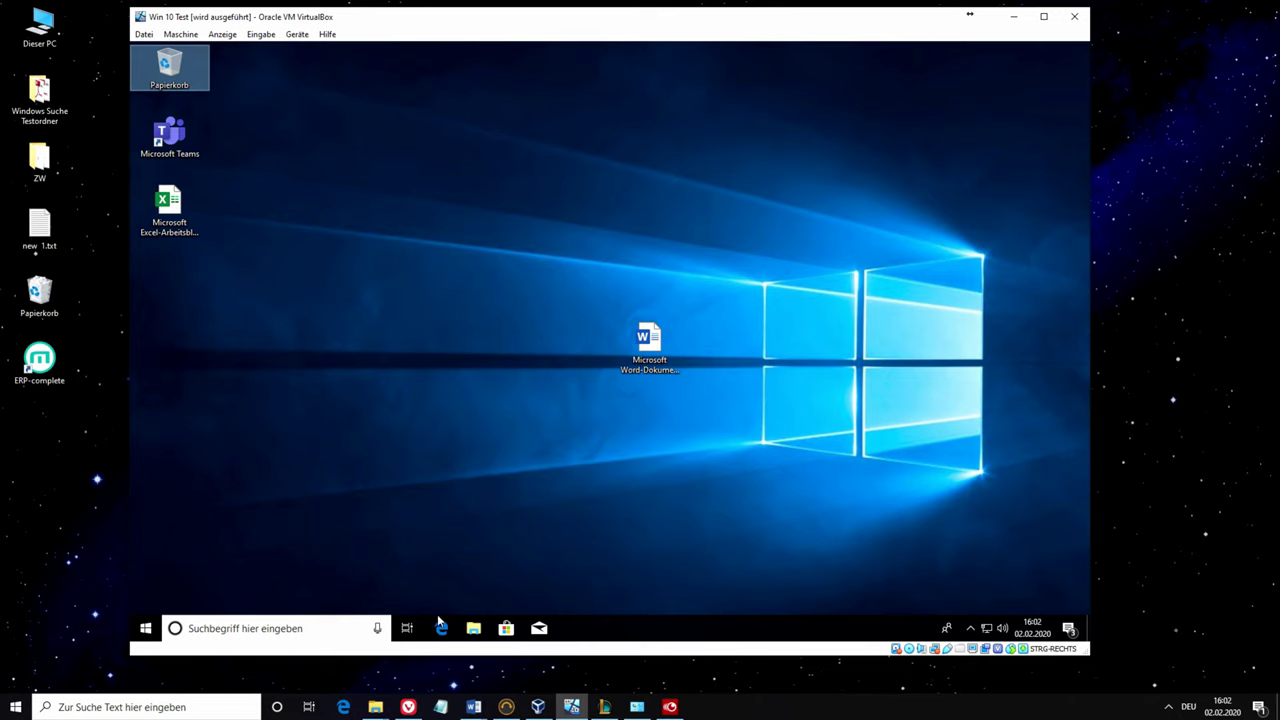
- Reopen the Desktop folder in Explorer and open Microsoft Excel-Arbeitsblatt (neu) in Excel to check it, closing it again
{"action": "left_click", "coordinate": [405, 405]}
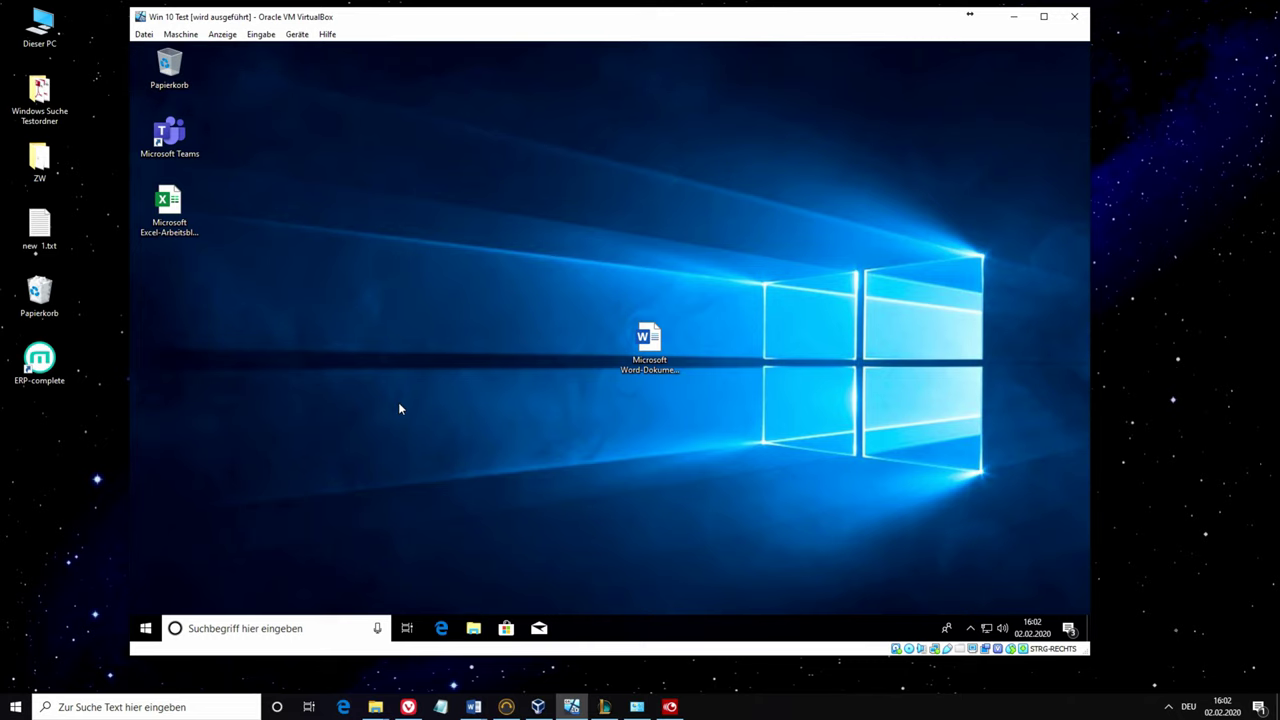
{"action": "key", "text": "super+e"}
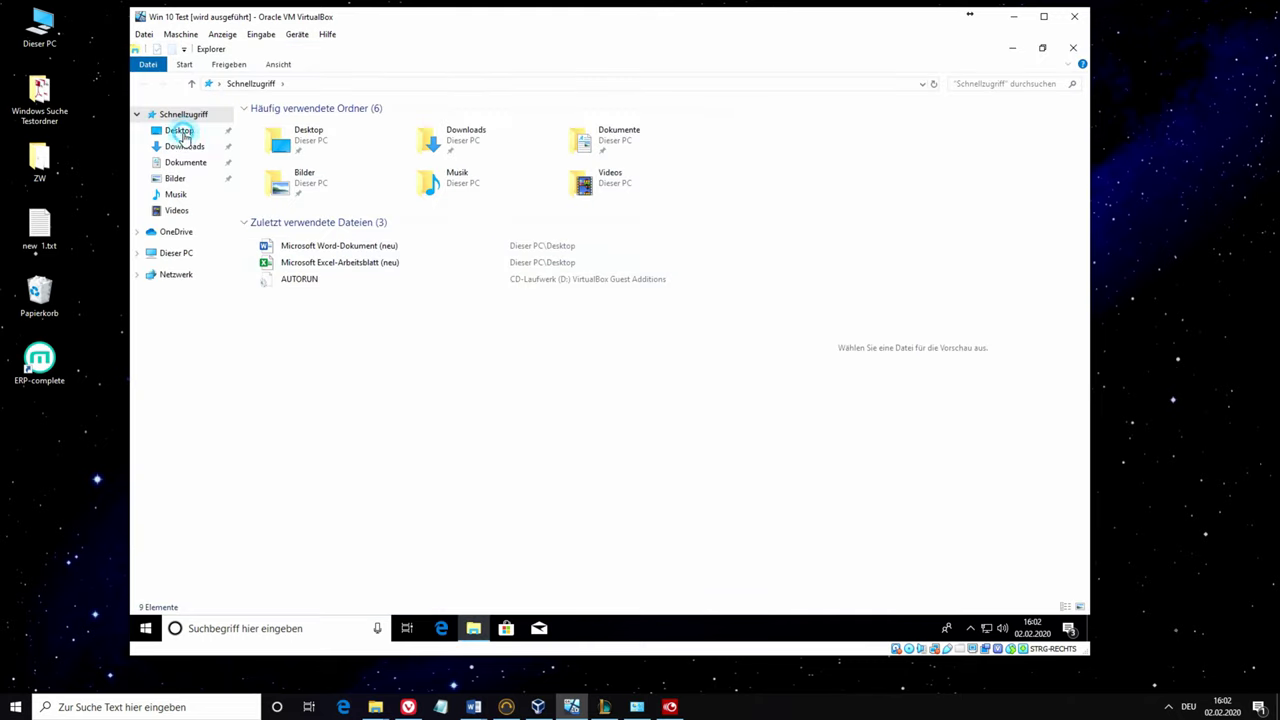
{"action": "left_click", "coordinate": [180, 130]}
{"action": "double_click", "coordinate": [321, 125]}
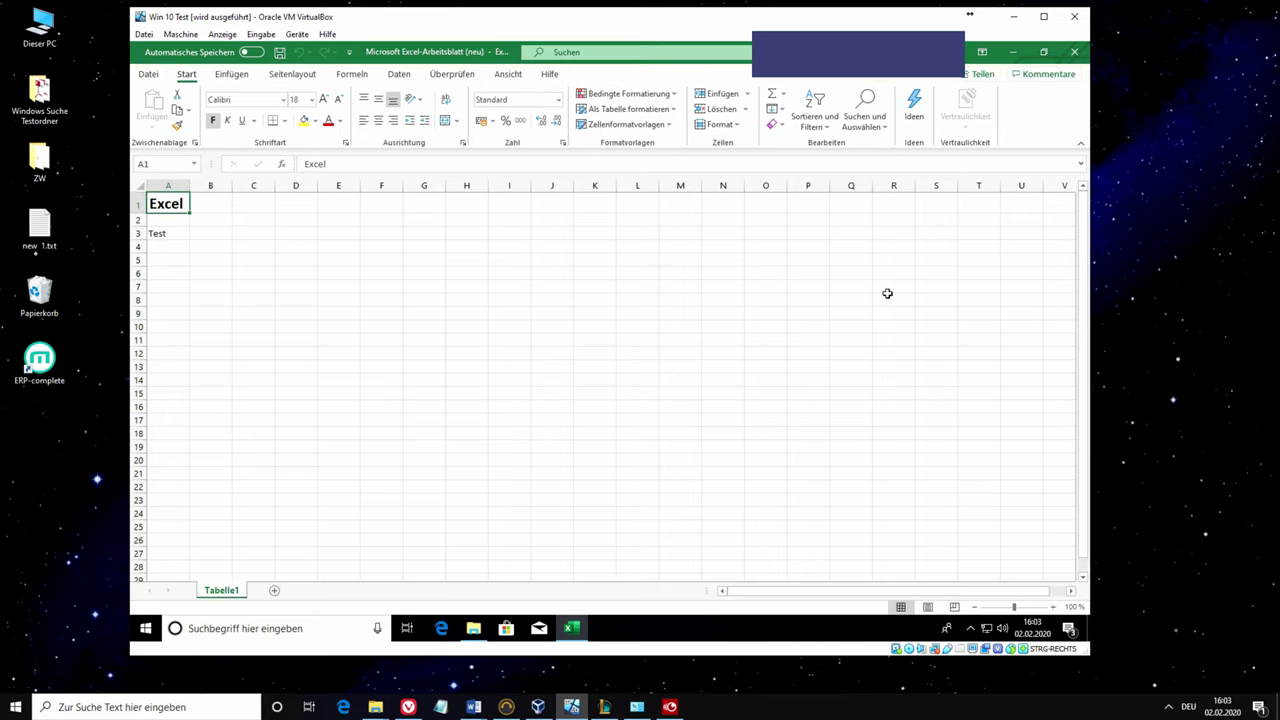
{"action": "left_click", "coordinate": [1074, 51]}
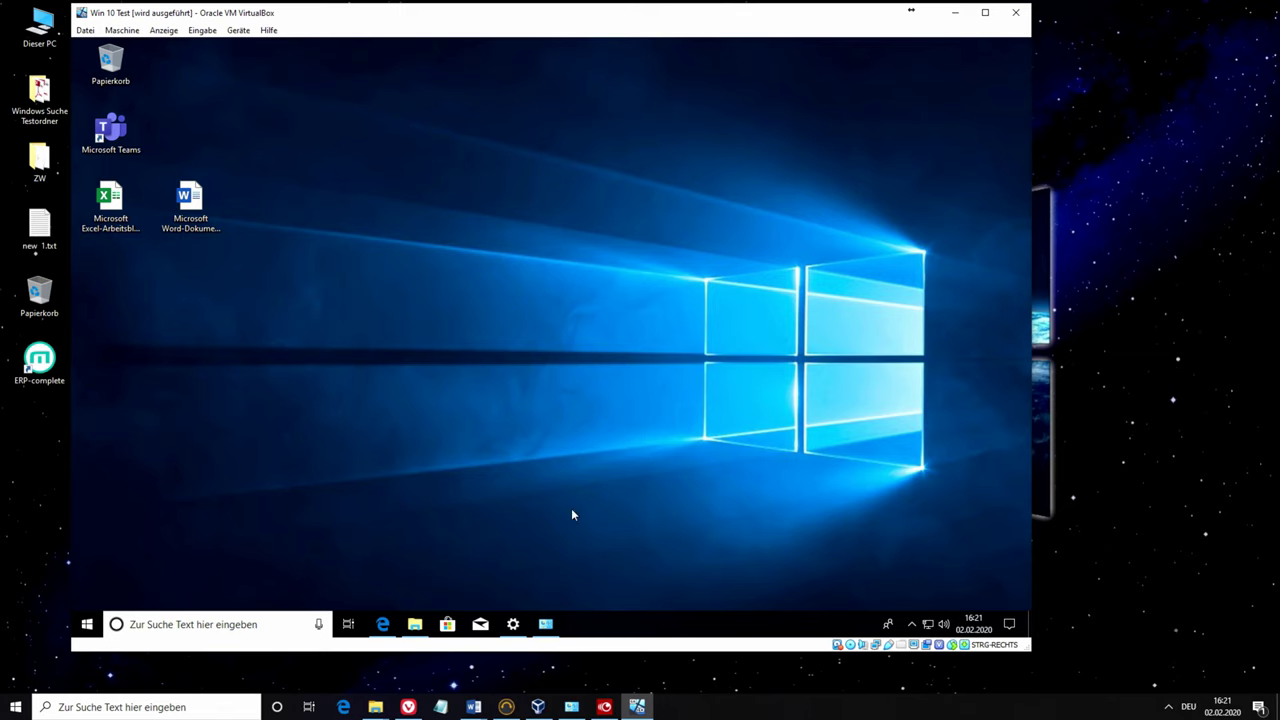
- Uninstall Microsoft Office 365 Business - de-de through Programme und Features and close the uninstaller
{"action": "left_click", "coordinate": [542, 624]}
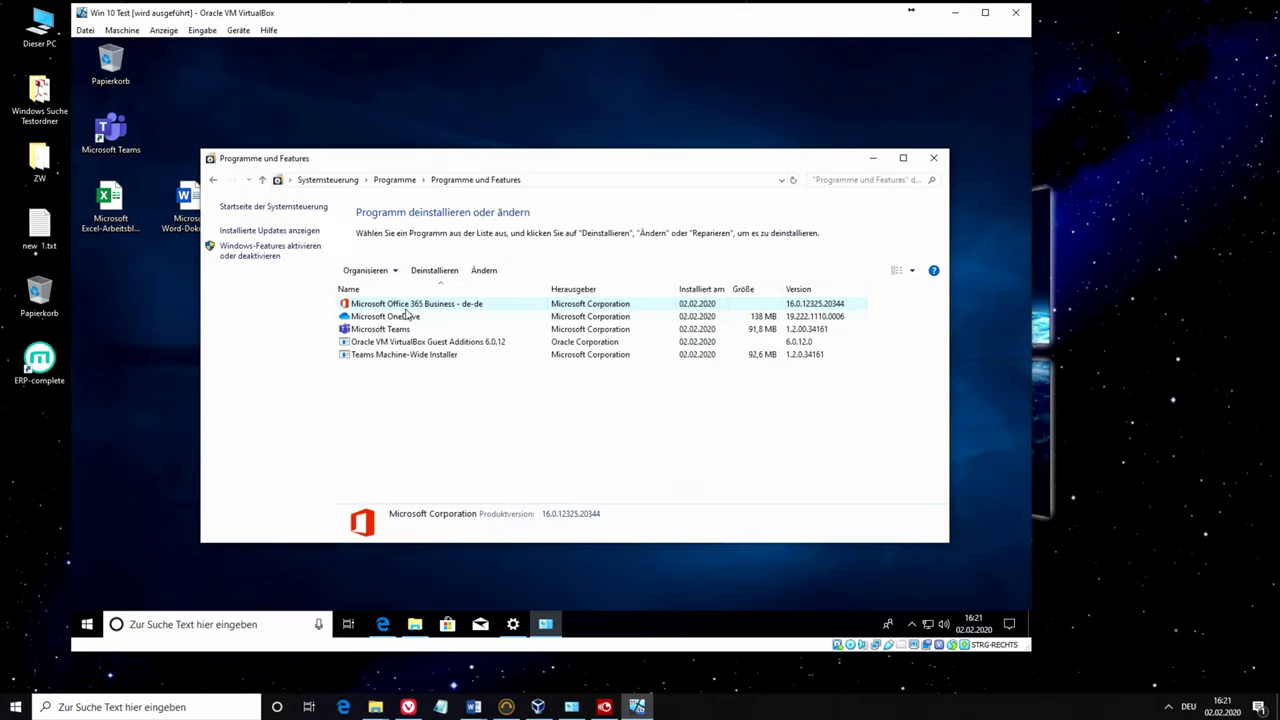
{"action": "left_click", "coordinate": [413, 304]}
{"action": "left_click", "coordinate": [434, 271]}
{"action": "left_click", "coordinate": [505, 423]}
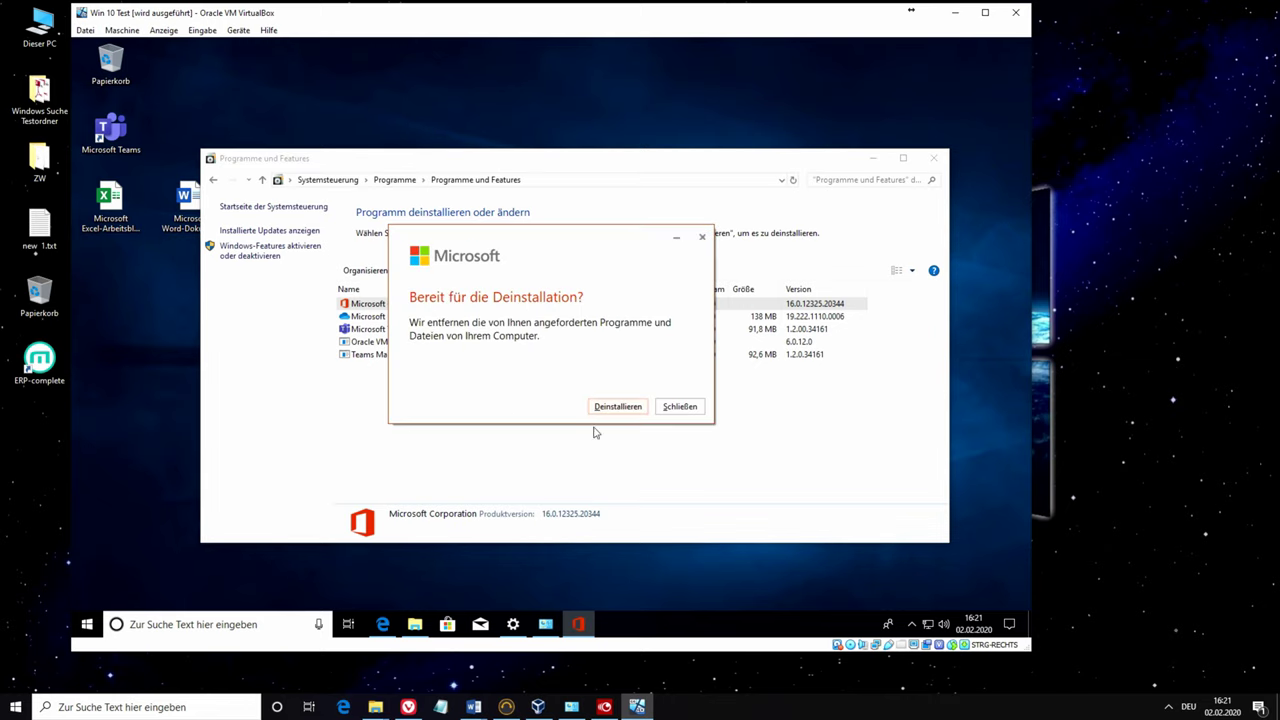
{"action": "left_click", "coordinate": [618, 407]}
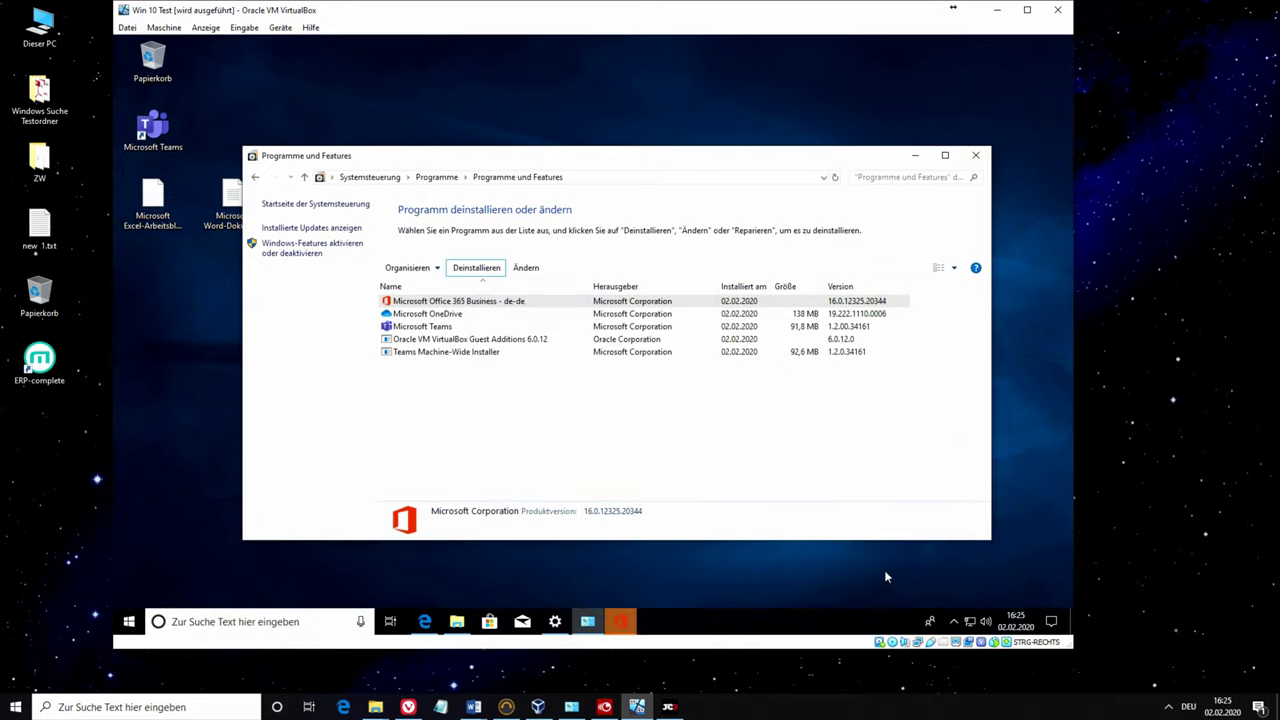
{"action": "left_click", "coordinate": [620, 621]}
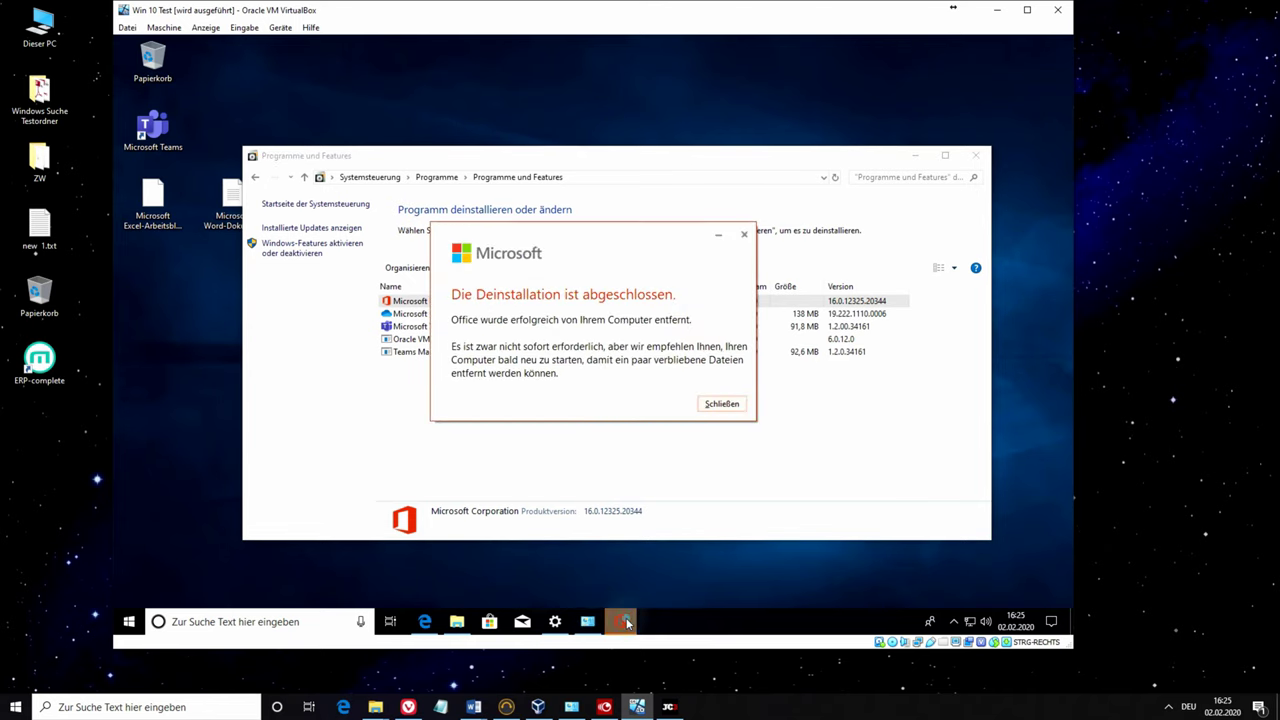
{"action": "left_click", "coordinate": [722, 404]}
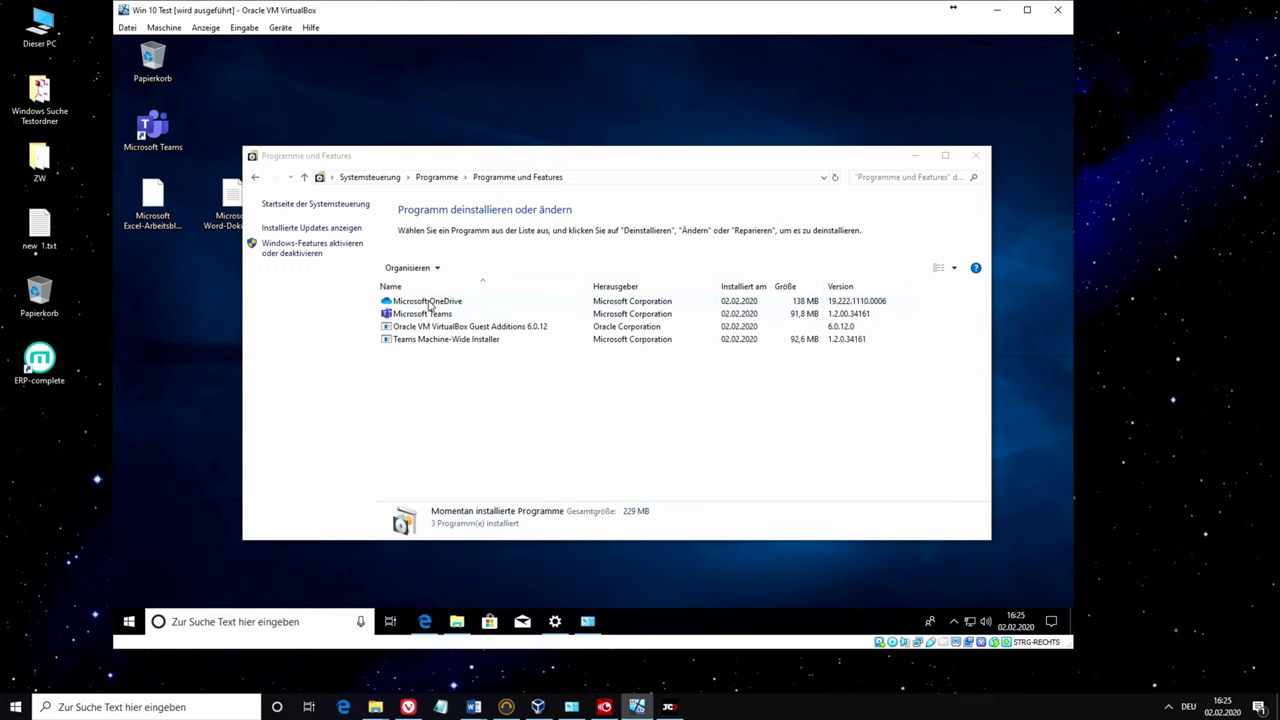
- Install the 32-Bit German version of Office from the Office account page in Edge, allowing the installer to make changes
{"action": "left_click", "coordinate": [424, 621]}
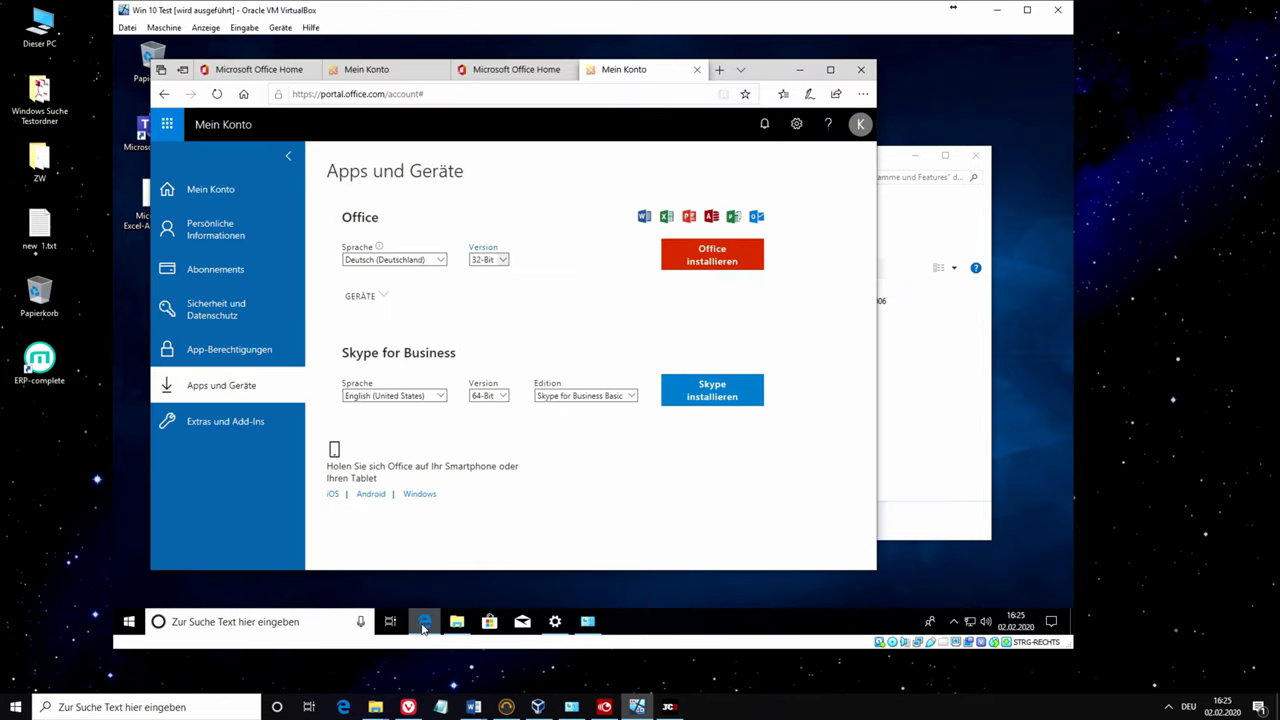
{"action": "left_click", "coordinate": [504, 262]}
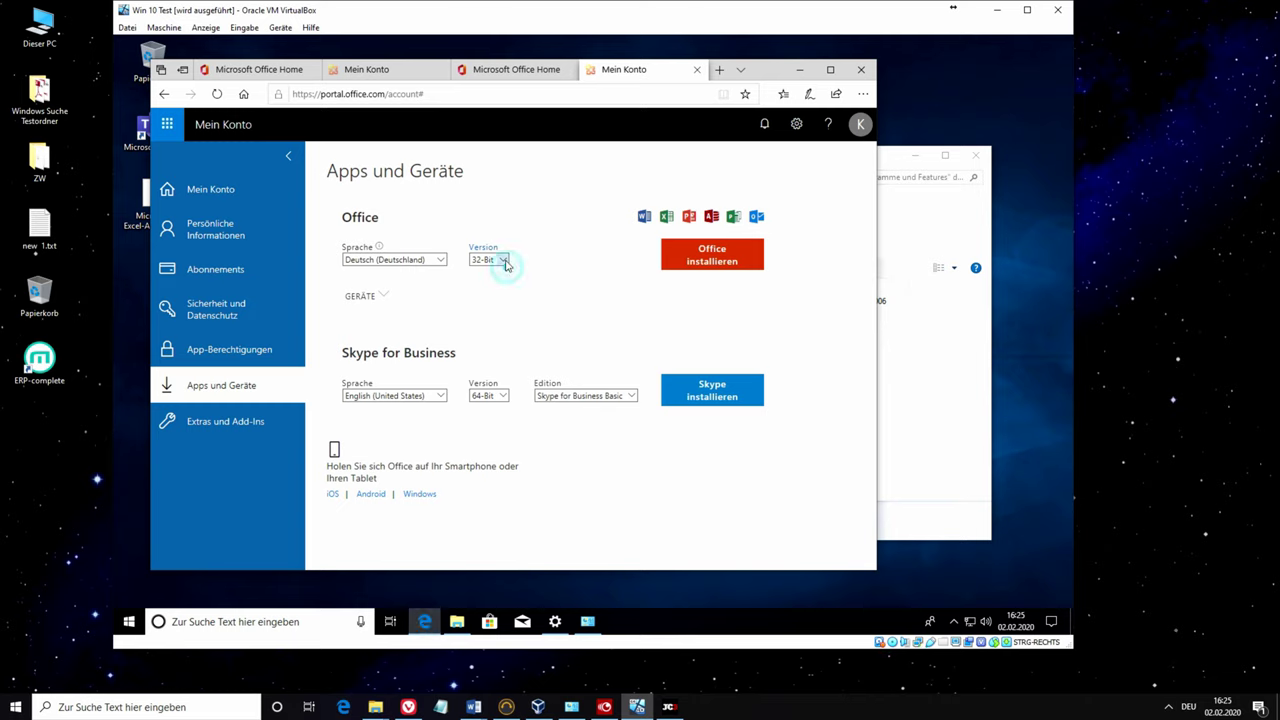
{"action": "left_click", "coordinate": [486, 260]}
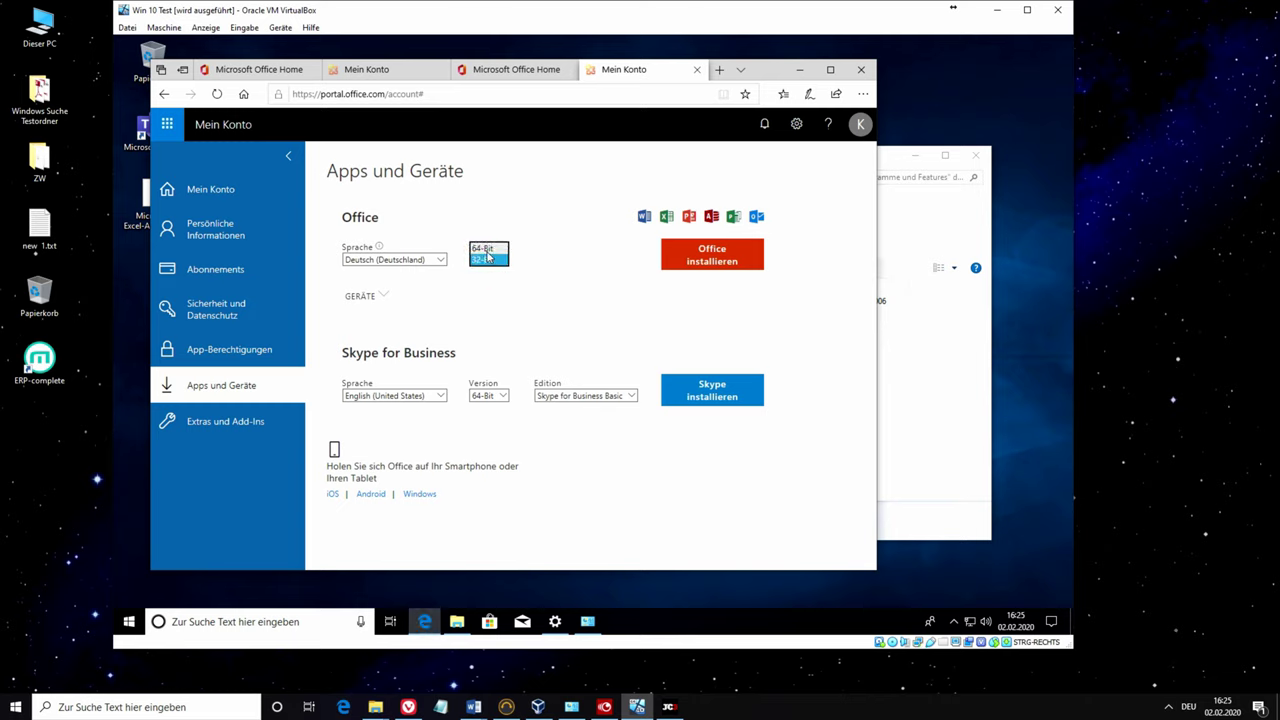
{"action": "left_click", "coordinate": [543, 263]}
{"action": "left_click", "coordinate": [715, 255]}
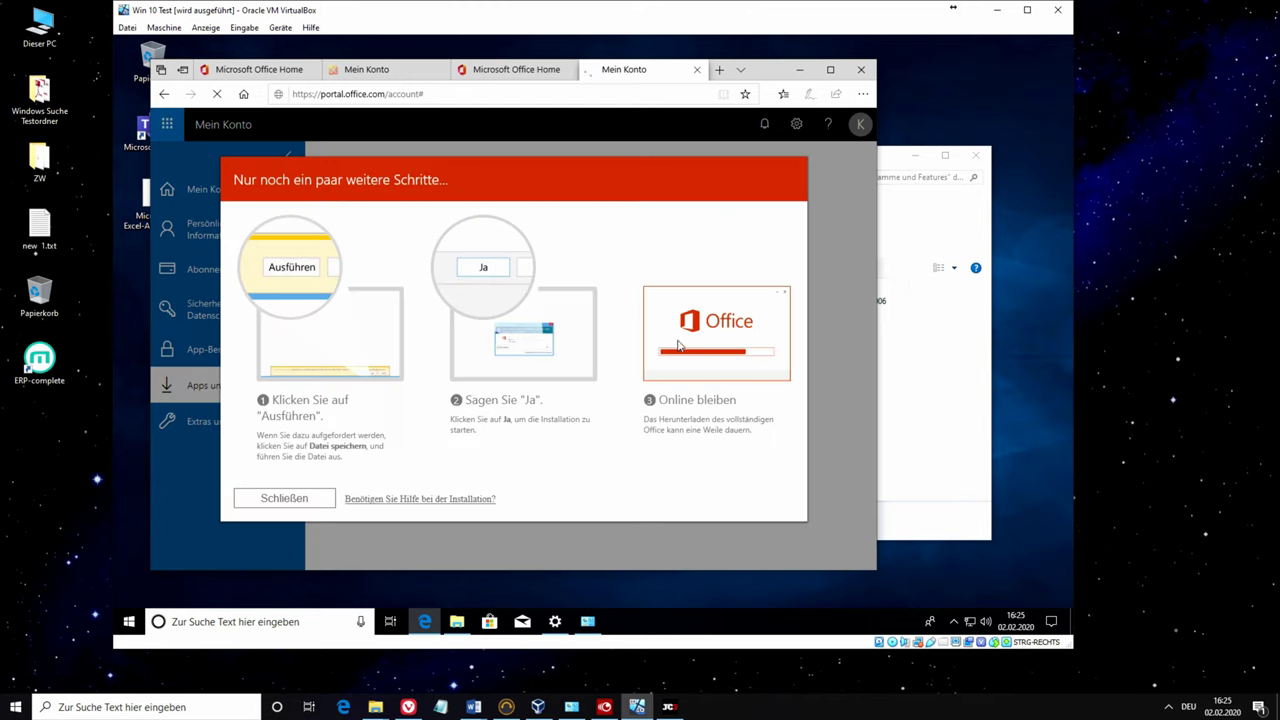
{"action": "left_click", "coordinate": [645, 545]}
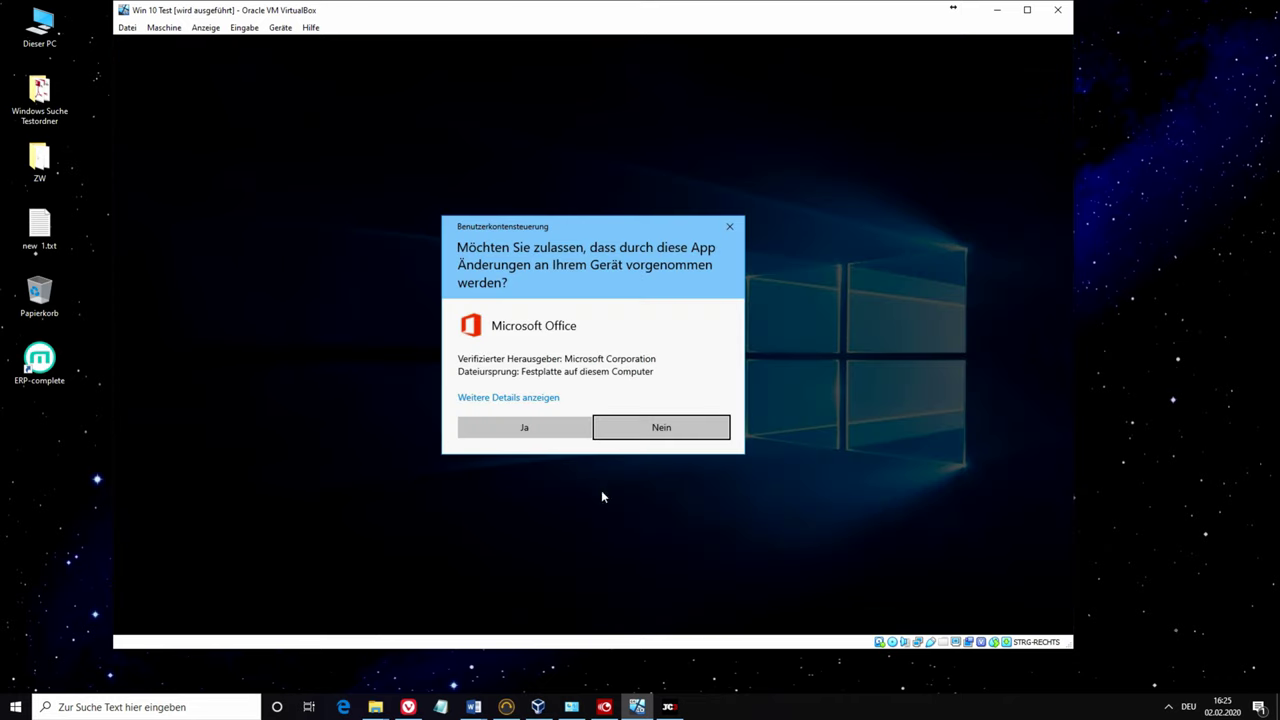
{"action": "left_click", "coordinate": [557, 434]}
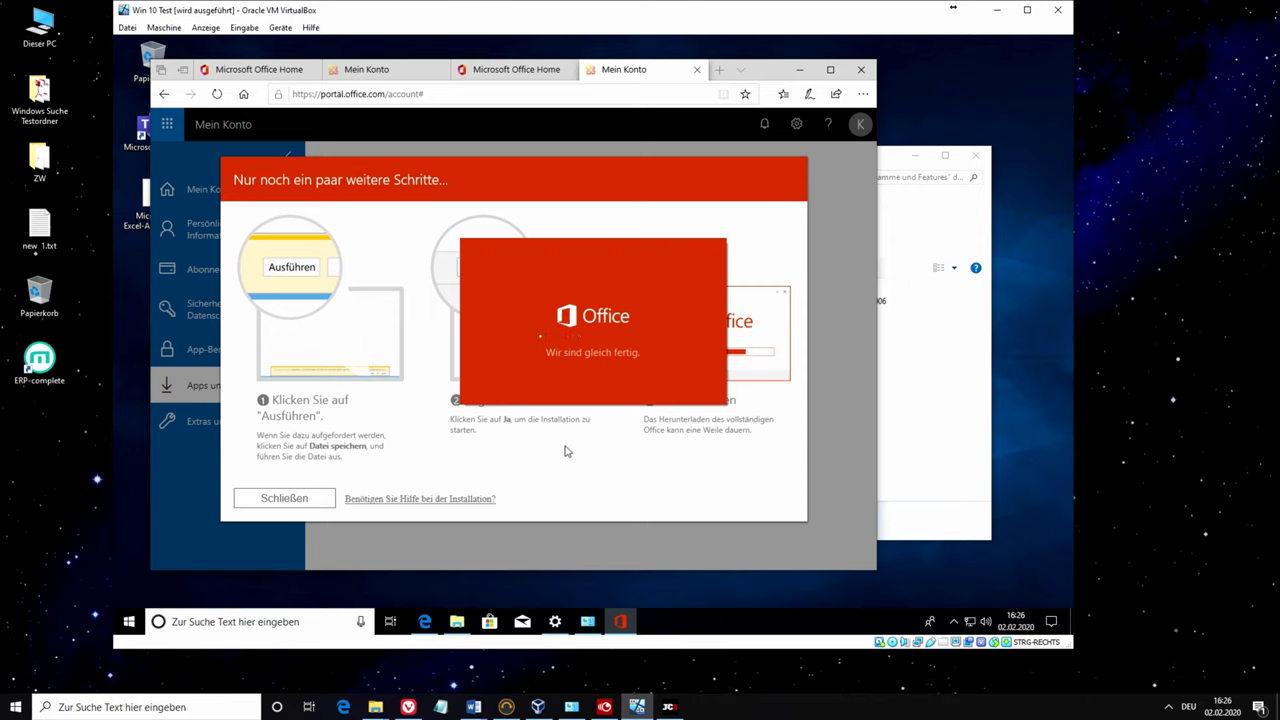
- Close the Office installer and the installation instructions, and minimize the browser and the Programme und Features window
{"action": "left_click", "coordinate": [522, 676]}
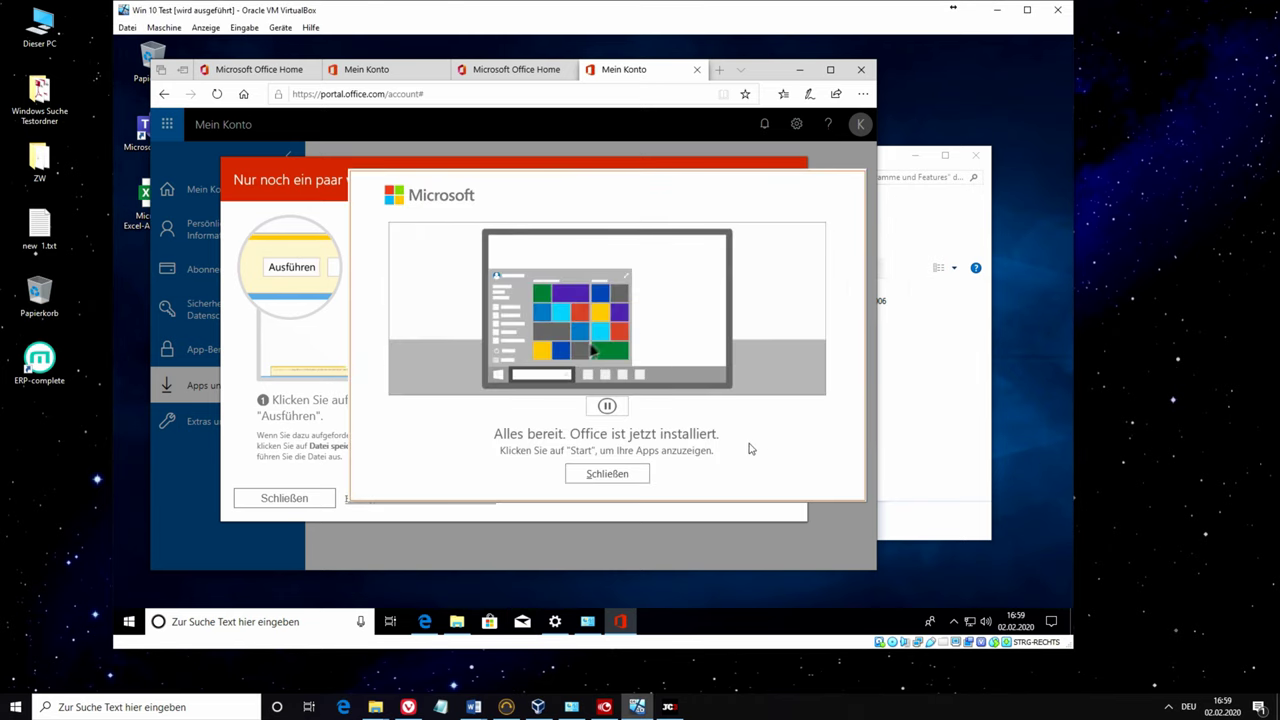
{"action": "left_click", "coordinate": [614, 476]}
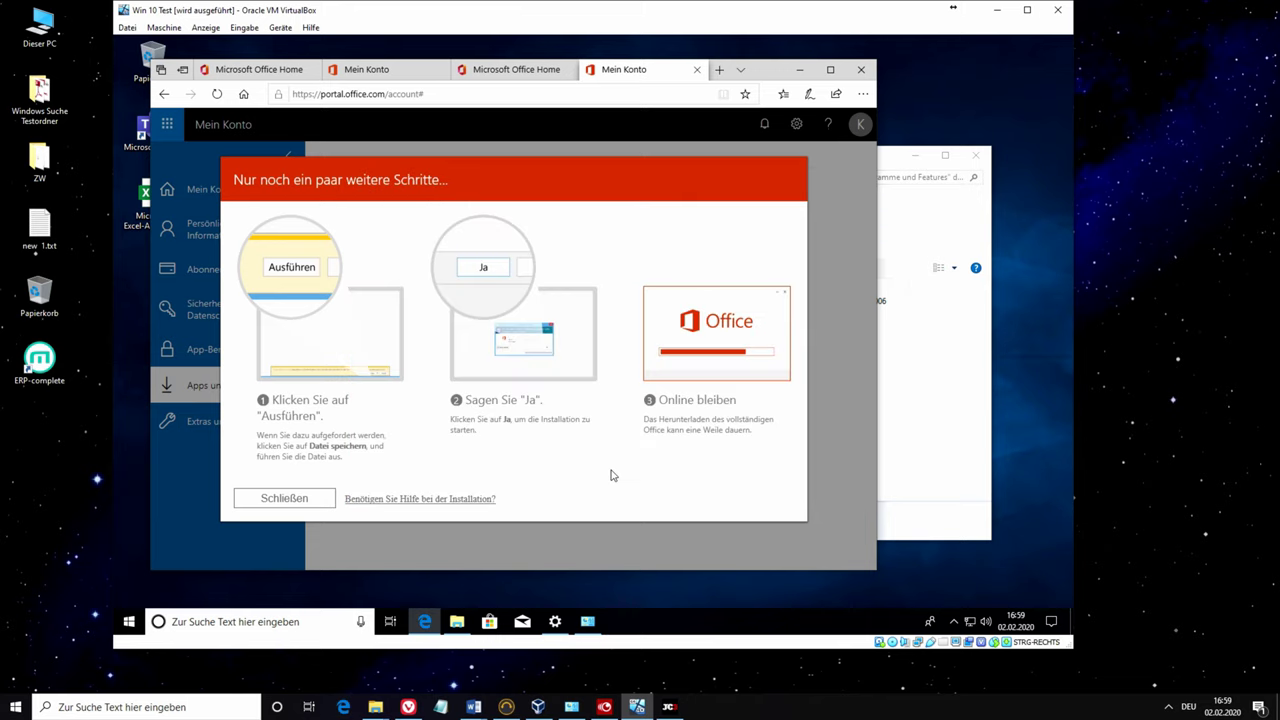
{"action": "left_click", "coordinate": [306, 502]}
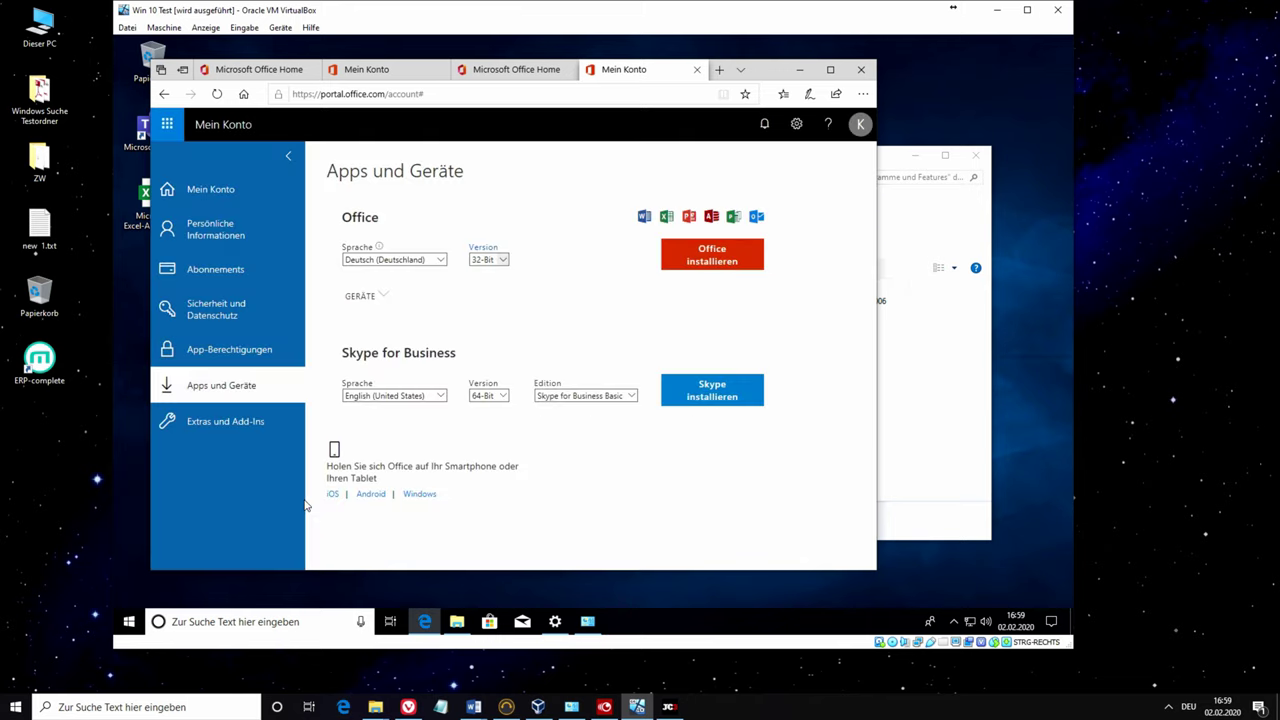
{"action": "left_click", "coordinate": [799, 69]}
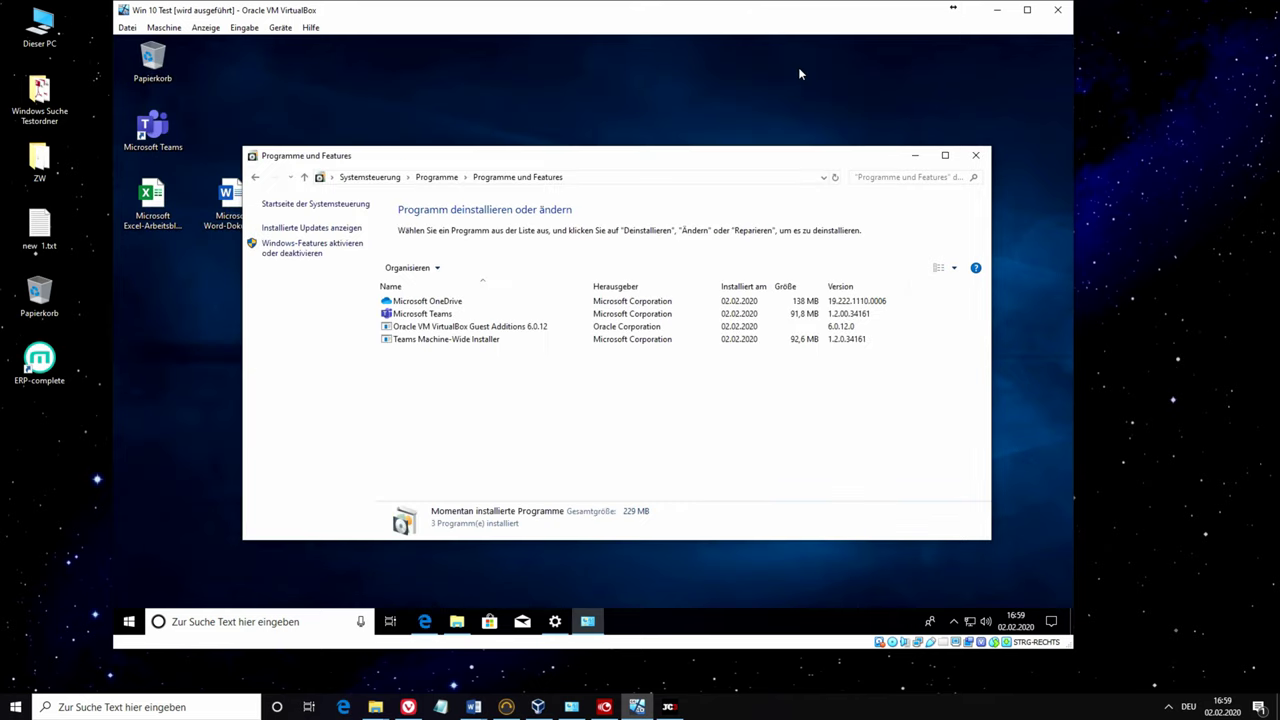
{"action": "left_click", "coordinate": [914, 155]}
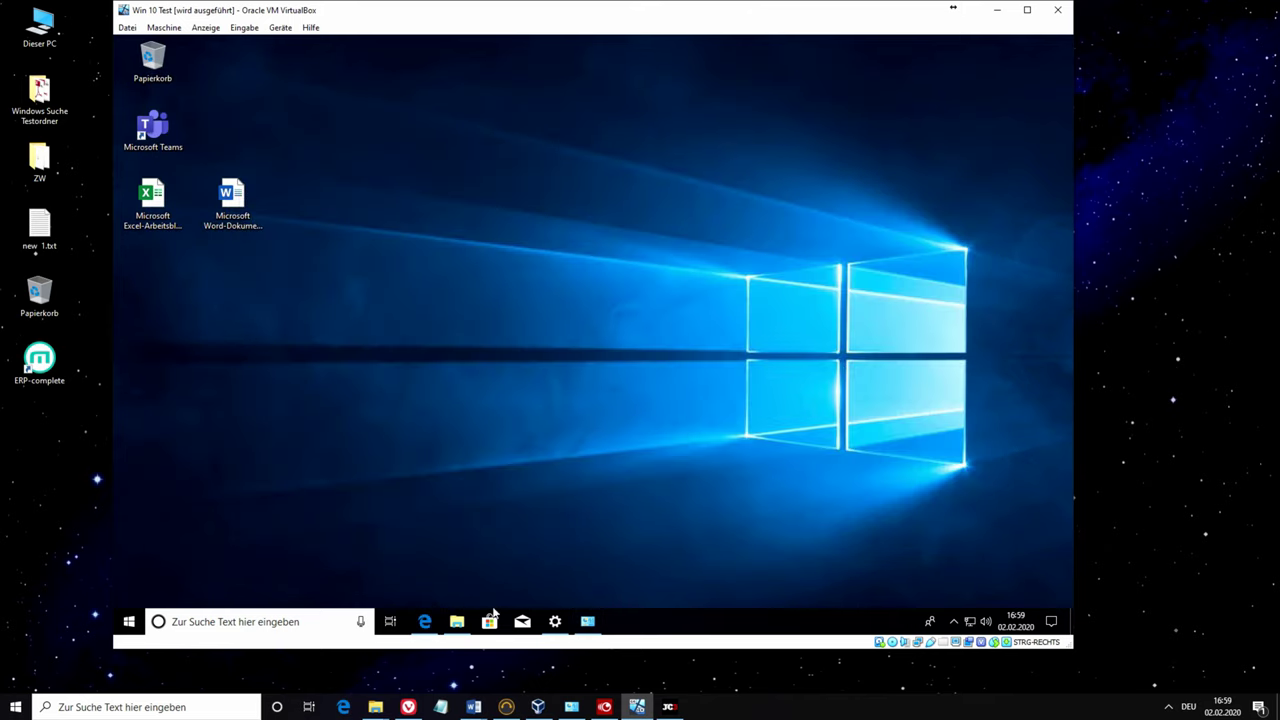
- Check the previews of the Excel worksheet and the Word document in Explorer's Desktop folder
{"action": "left_click", "coordinate": [456, 622]}
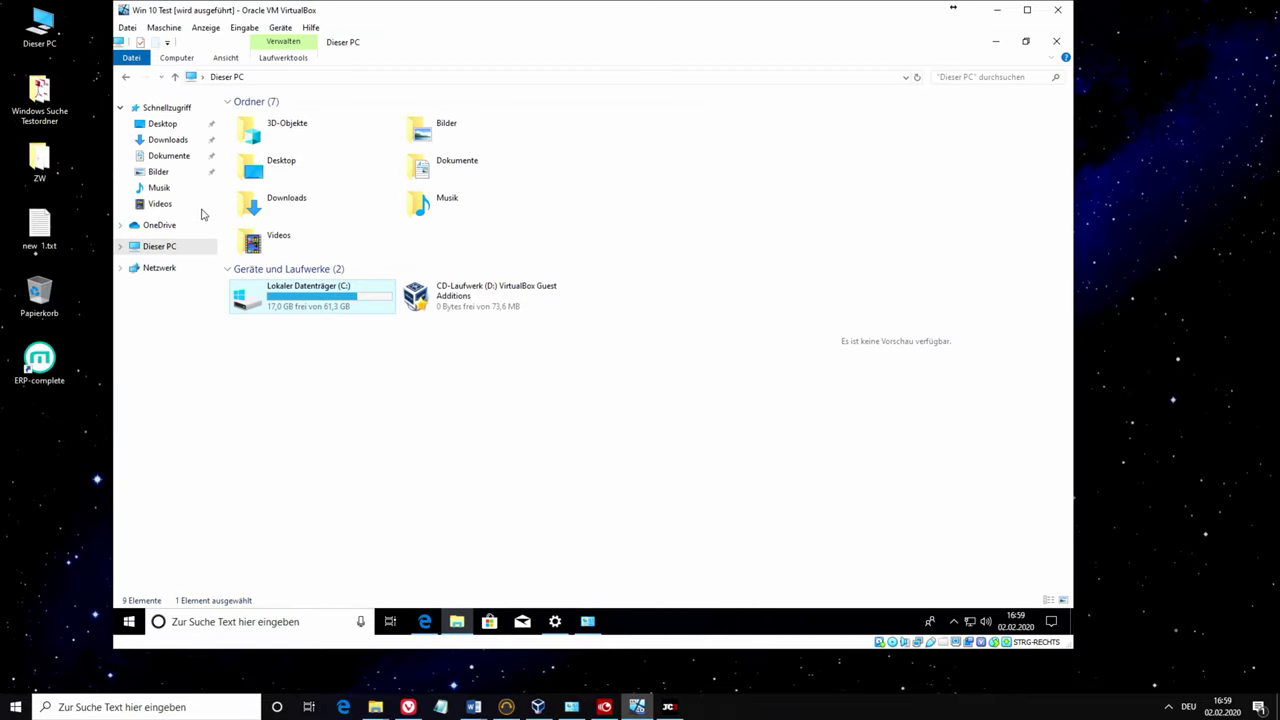
{"action": "left_click", "coordinate": [172, 125]}
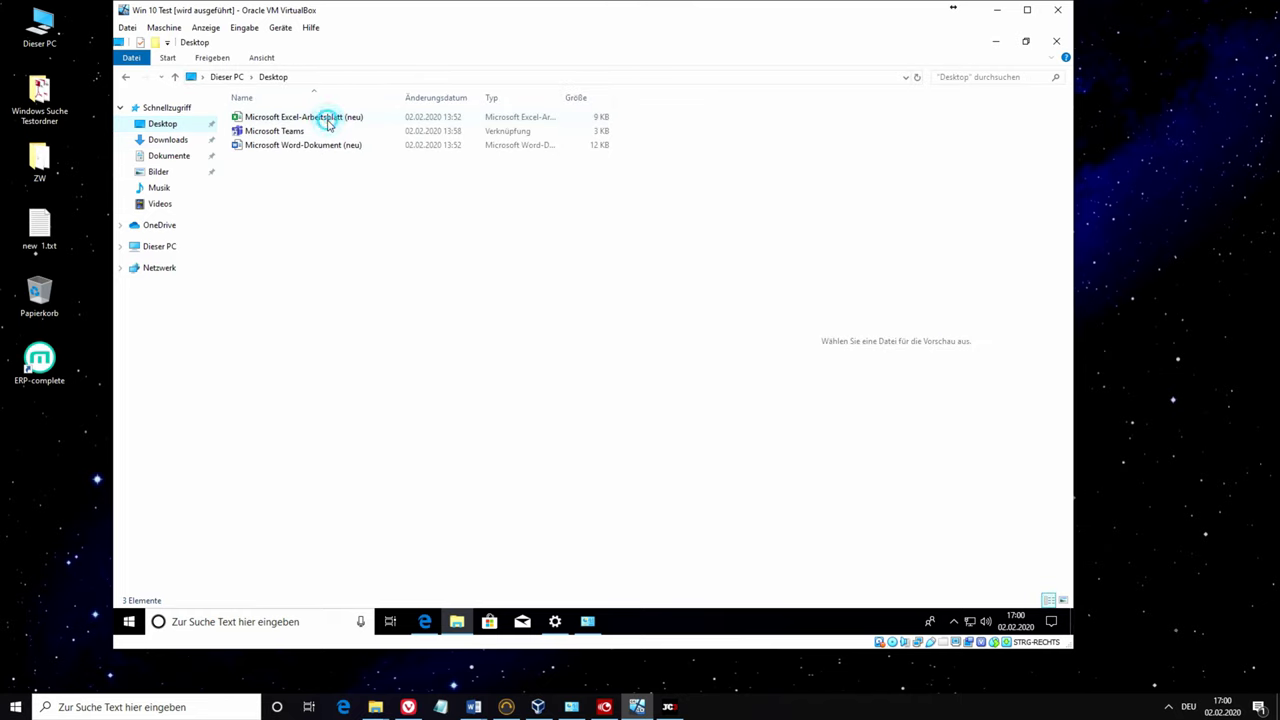
{"action": "left_click", "coordinate": [328, 120]}
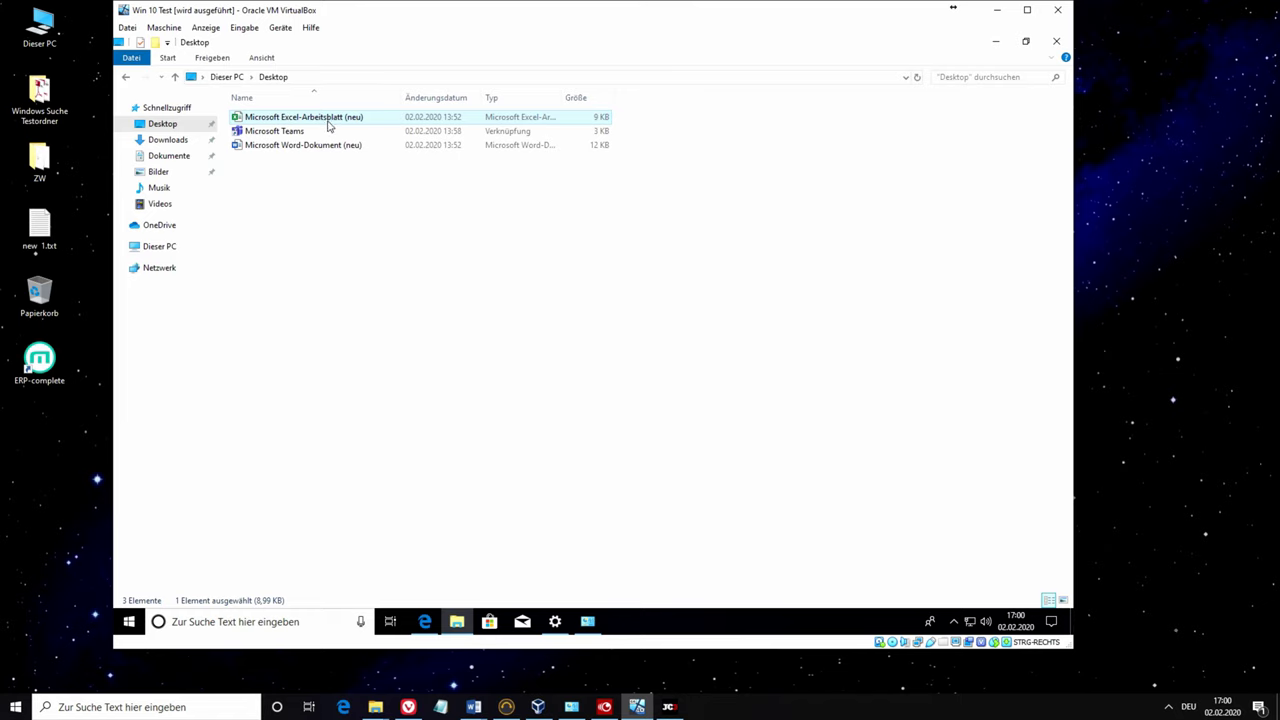
{"action": "left_click", "coordinate": [318, 145]}
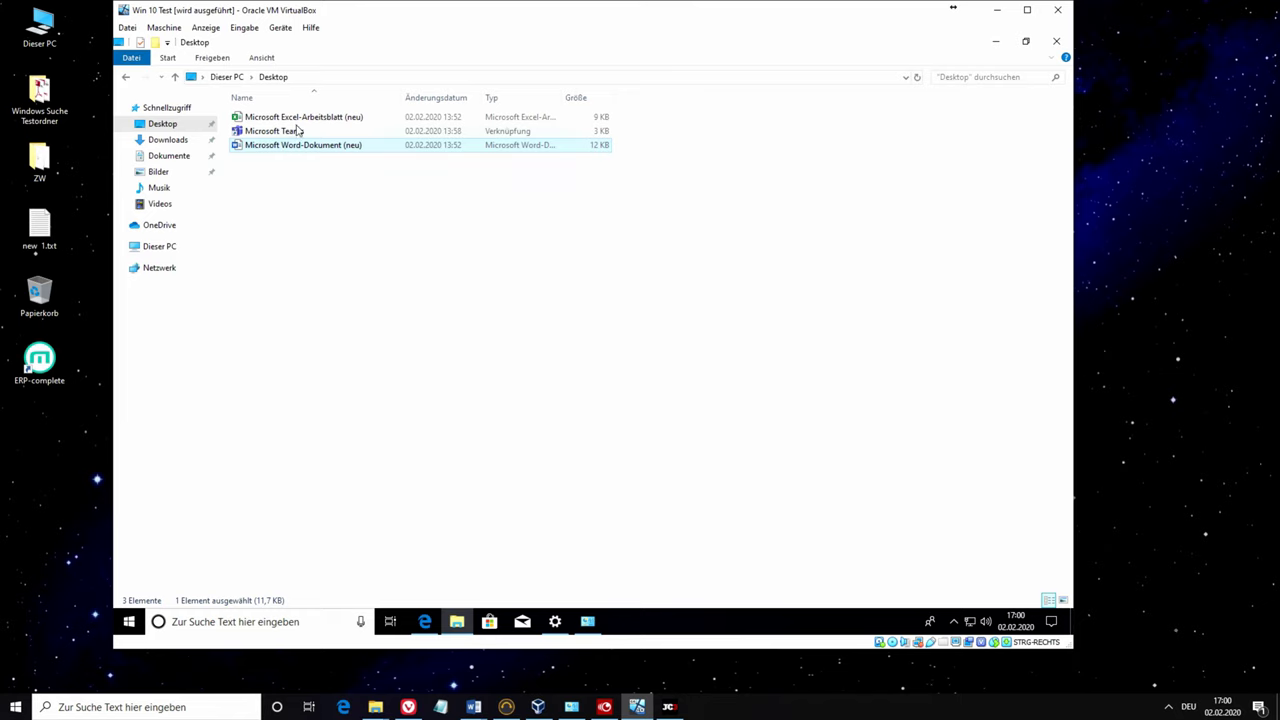
- Try to start Word and dismiss its message dialog
{"action": "left_click", "coordinate": [129, 621]}
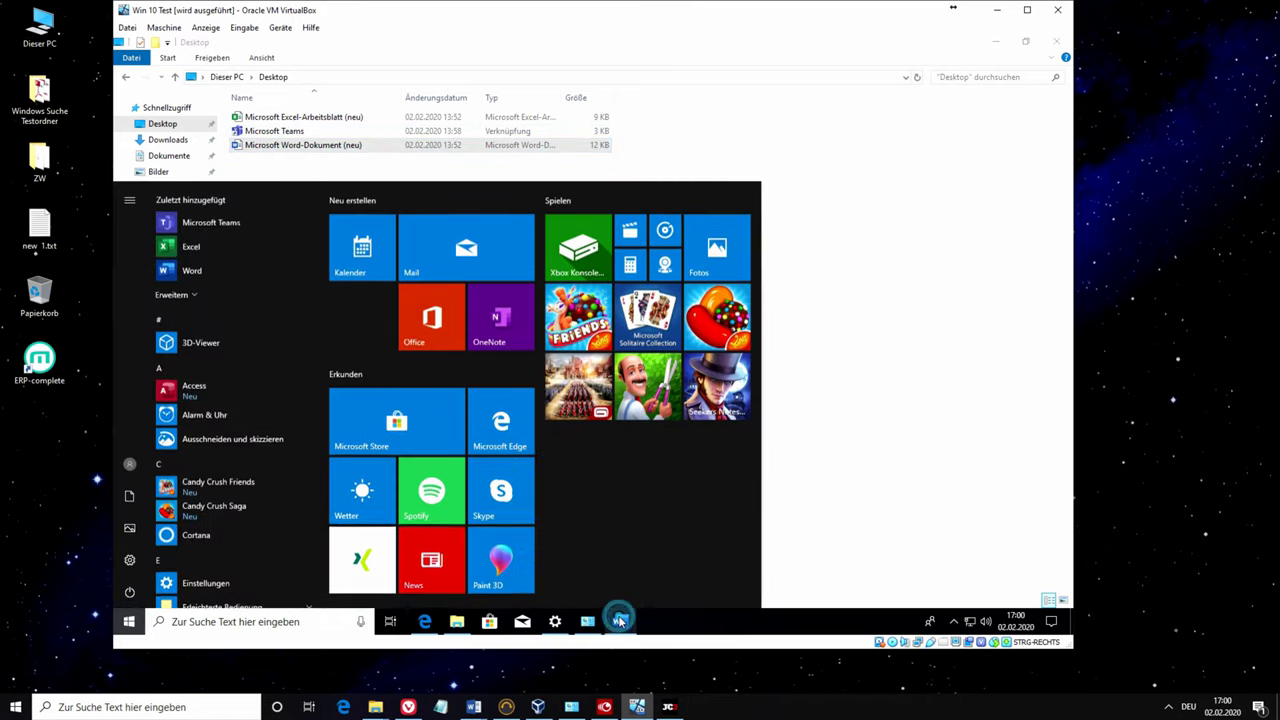
{"action": "left_click", "coordinate": [620, 621]}
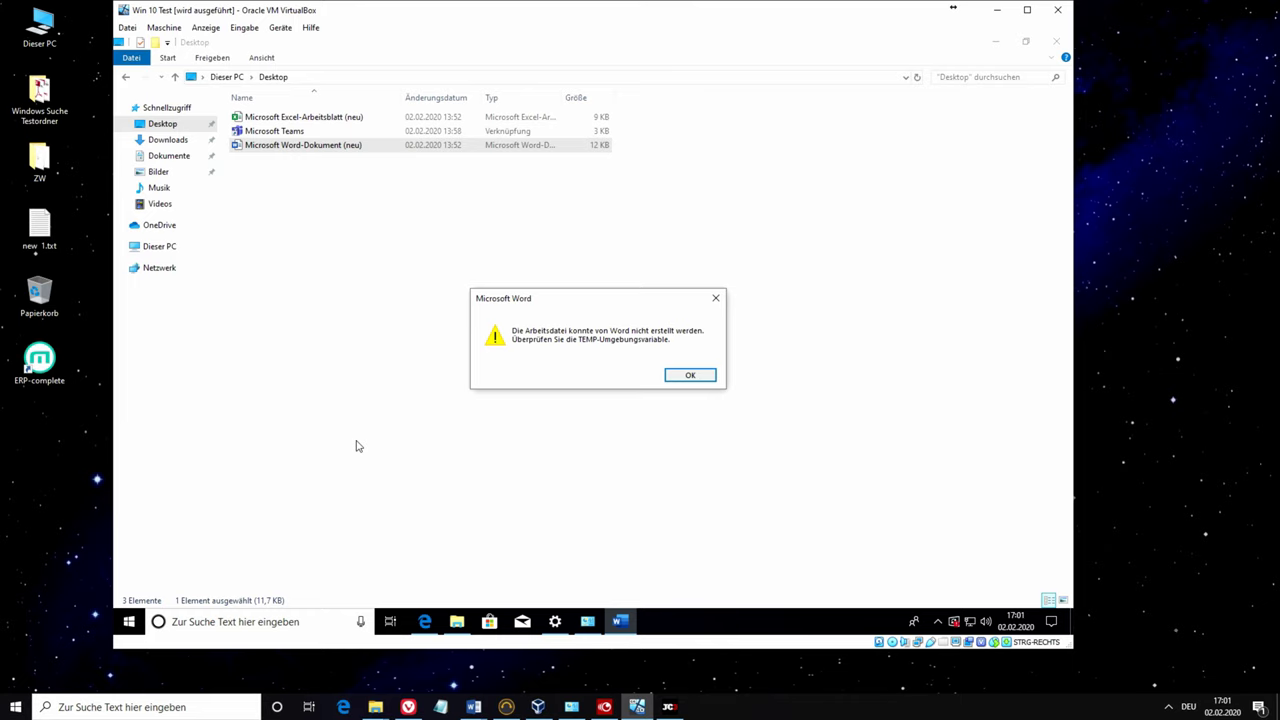
{"action": "key", "text": "Return"}
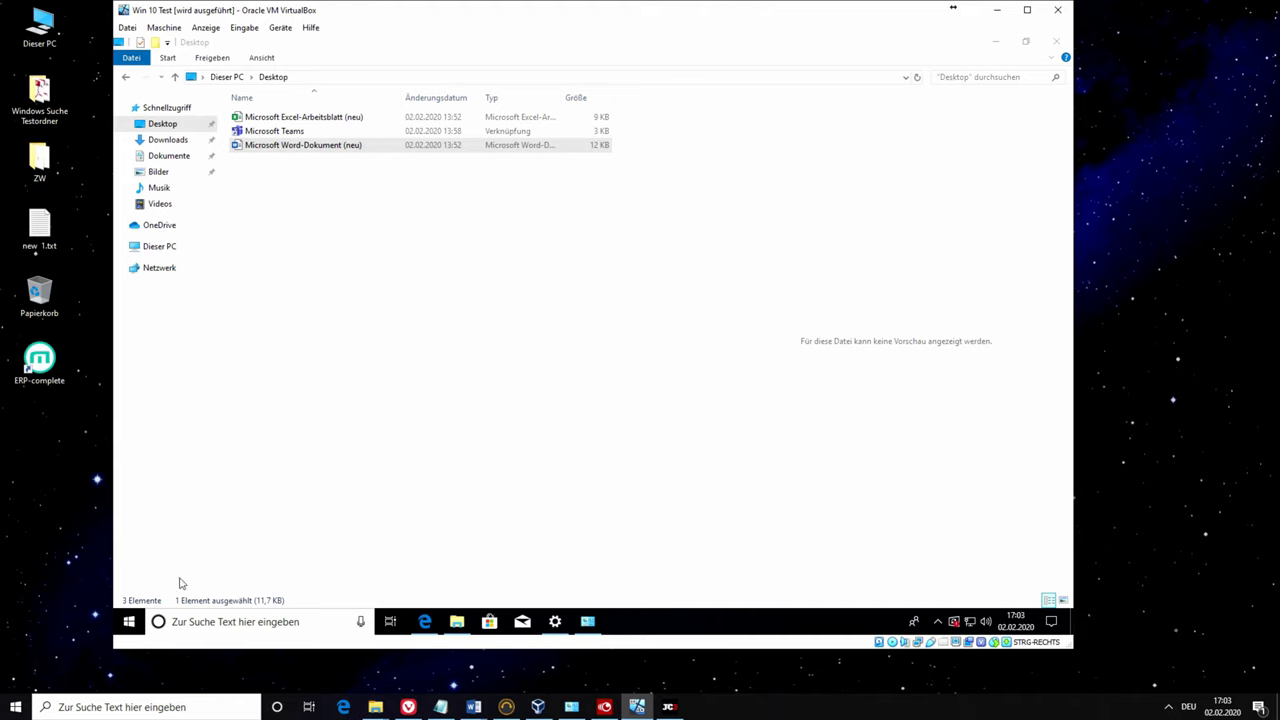
- Start the Registry Editor in the virtual machine as administrator and allow it to make changes
{"action": "left_click", "coordinate": [191, 628]}
{"action": "type", "text": "reg"}
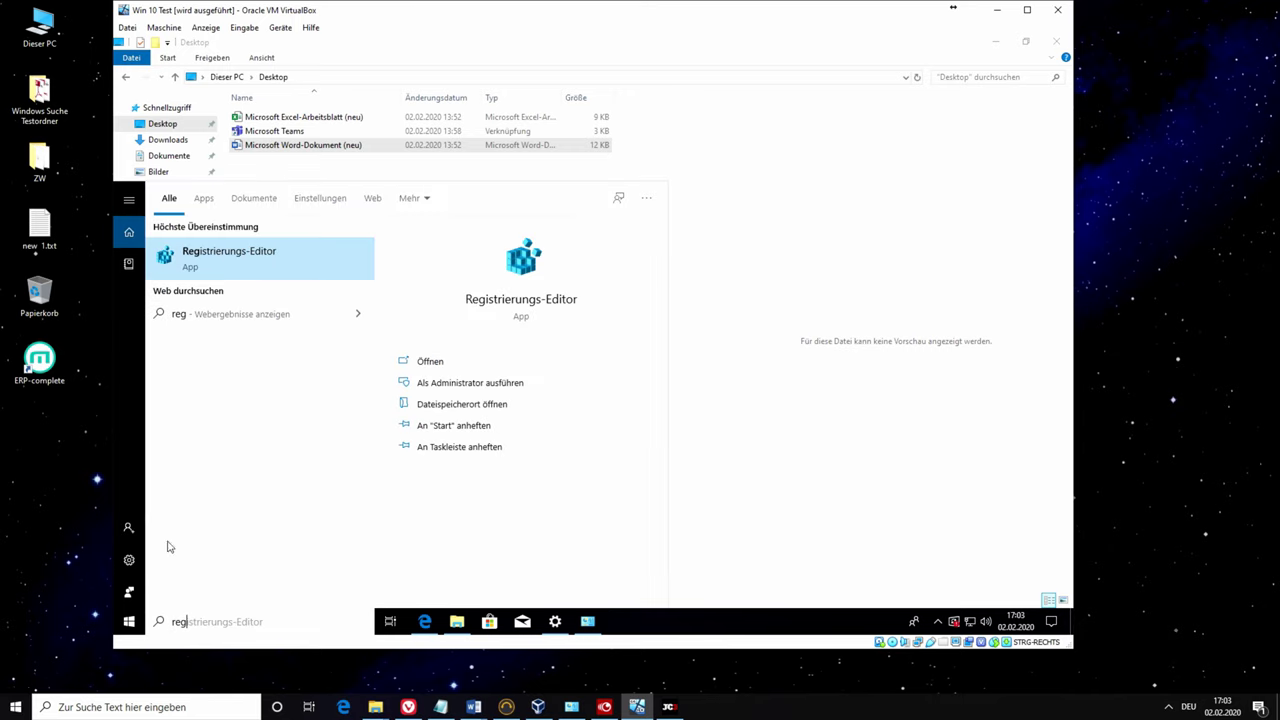
{"action": "right_click", "coordinate": [254, 268]}
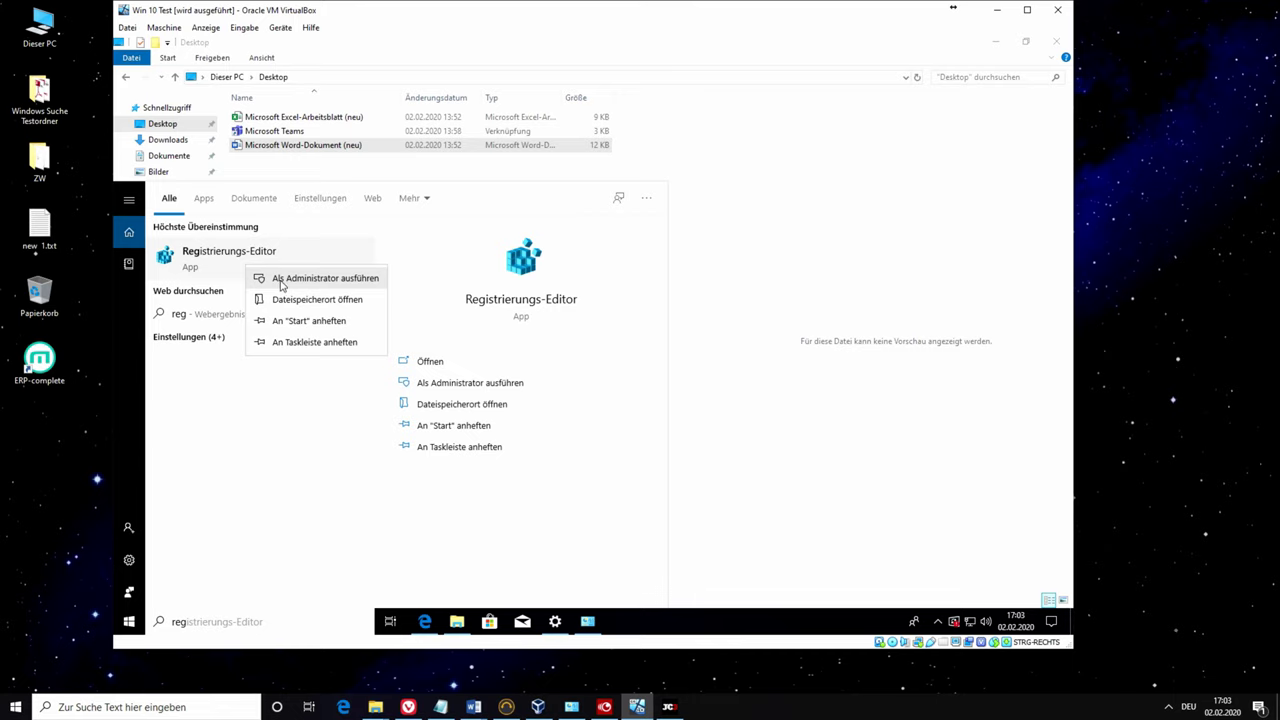
{"action": "left_click", "coordinate": [281, 286]}
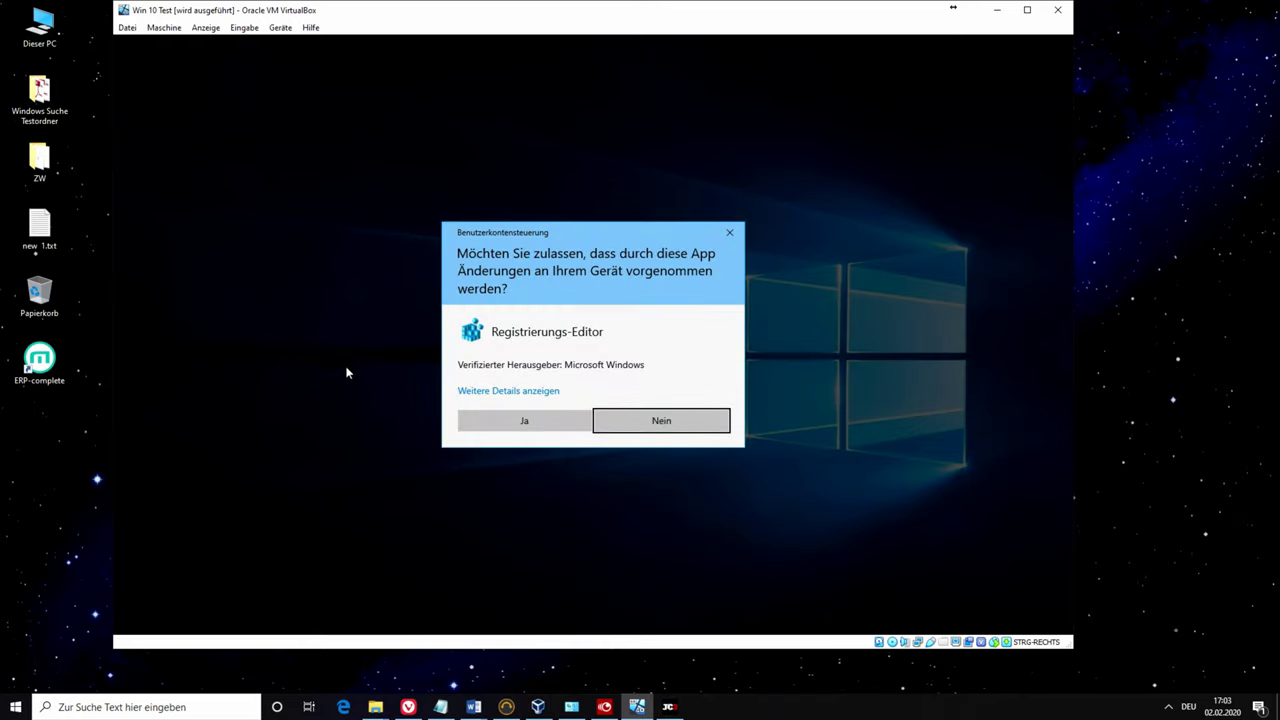
{"action": "left_click", "coordinate": [485, 422]}
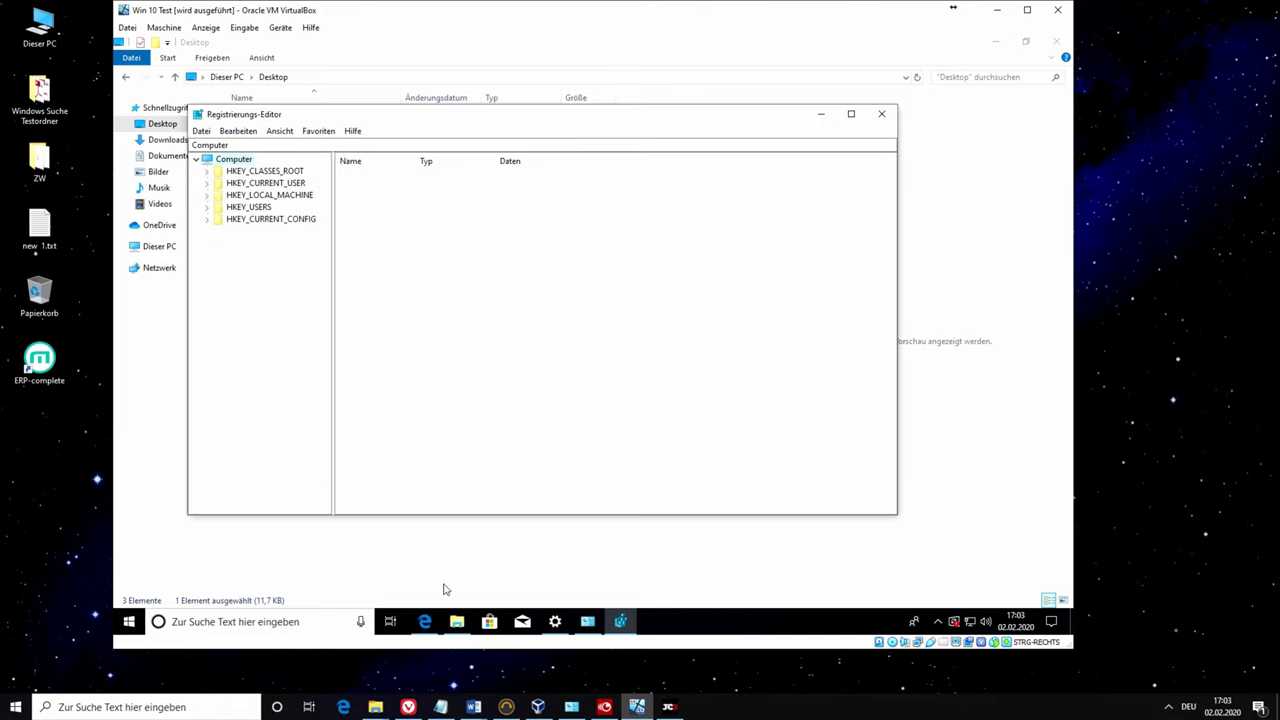
- Look up the Word previewer's key path in the Notepad notes and expand HKEY_CLASSES_ROOT\CLSID in the Registry Editor
{"action": "left_click", "coordinate": [440, 707]}
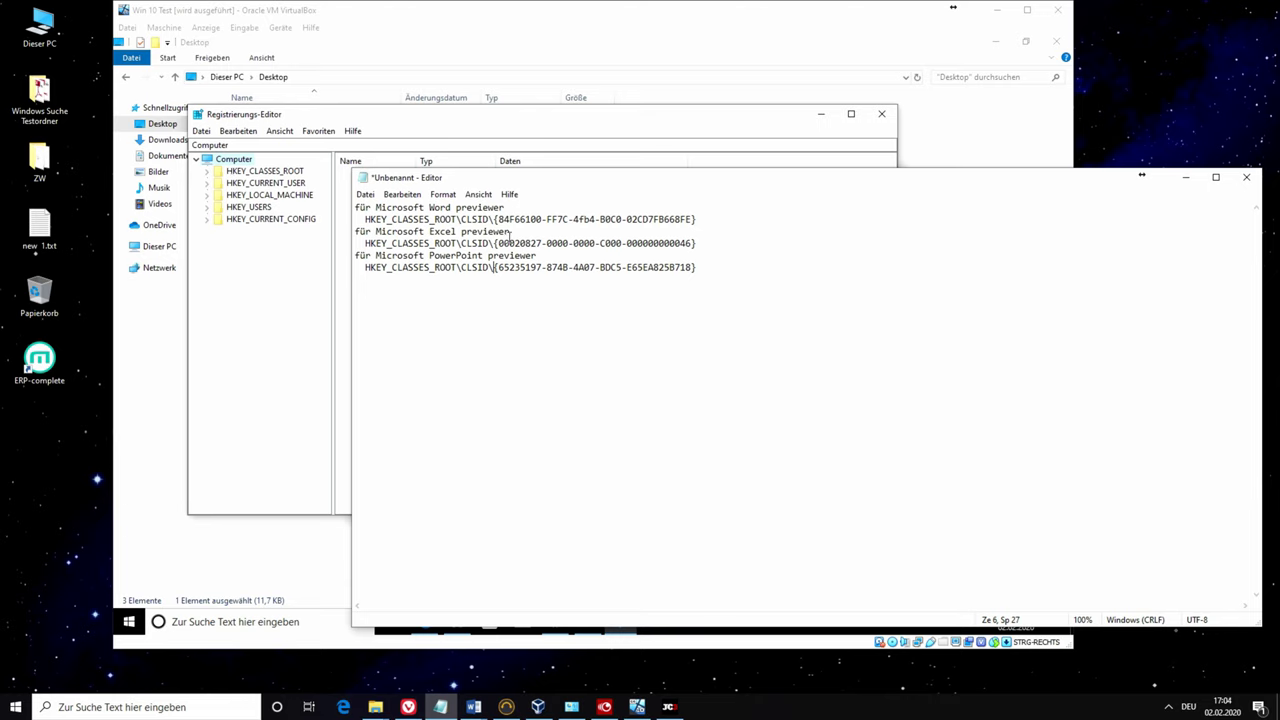
{"action": "left_click_drag", "start_coordinate": [497, 220], "coordinate": [694, 214]}
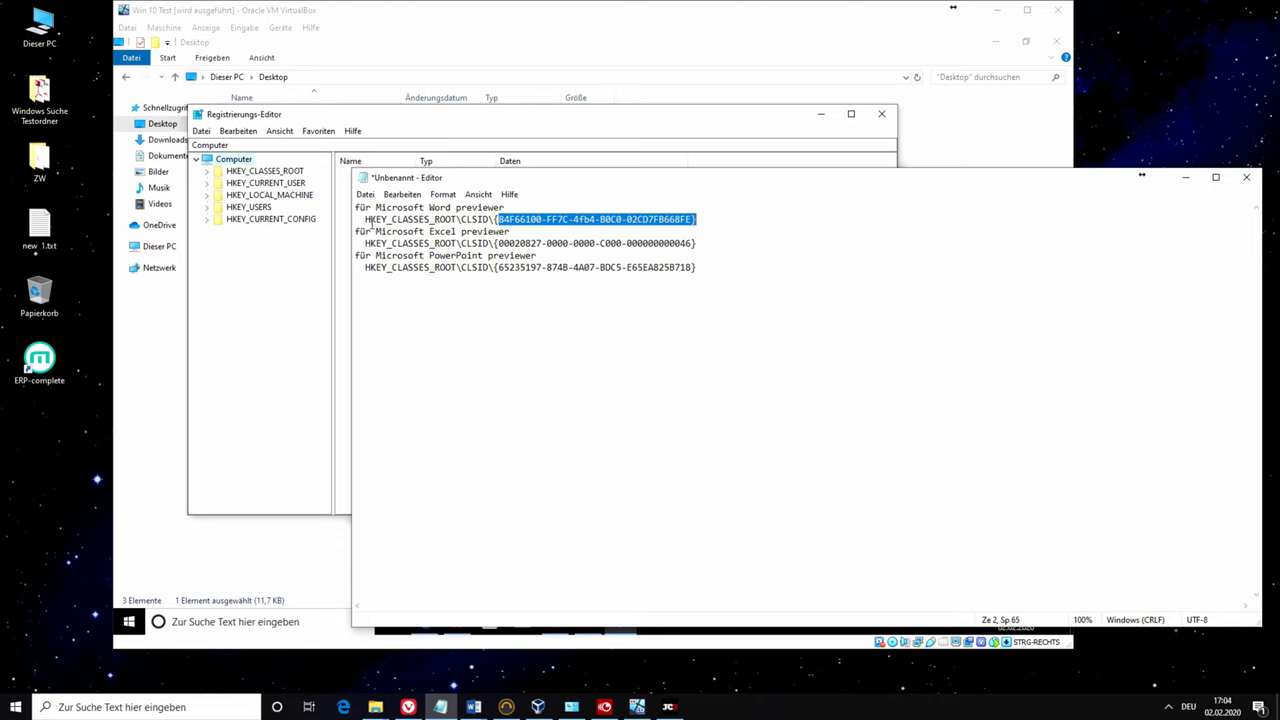
{"action": "left_click", "coordinate": [206, 171]}
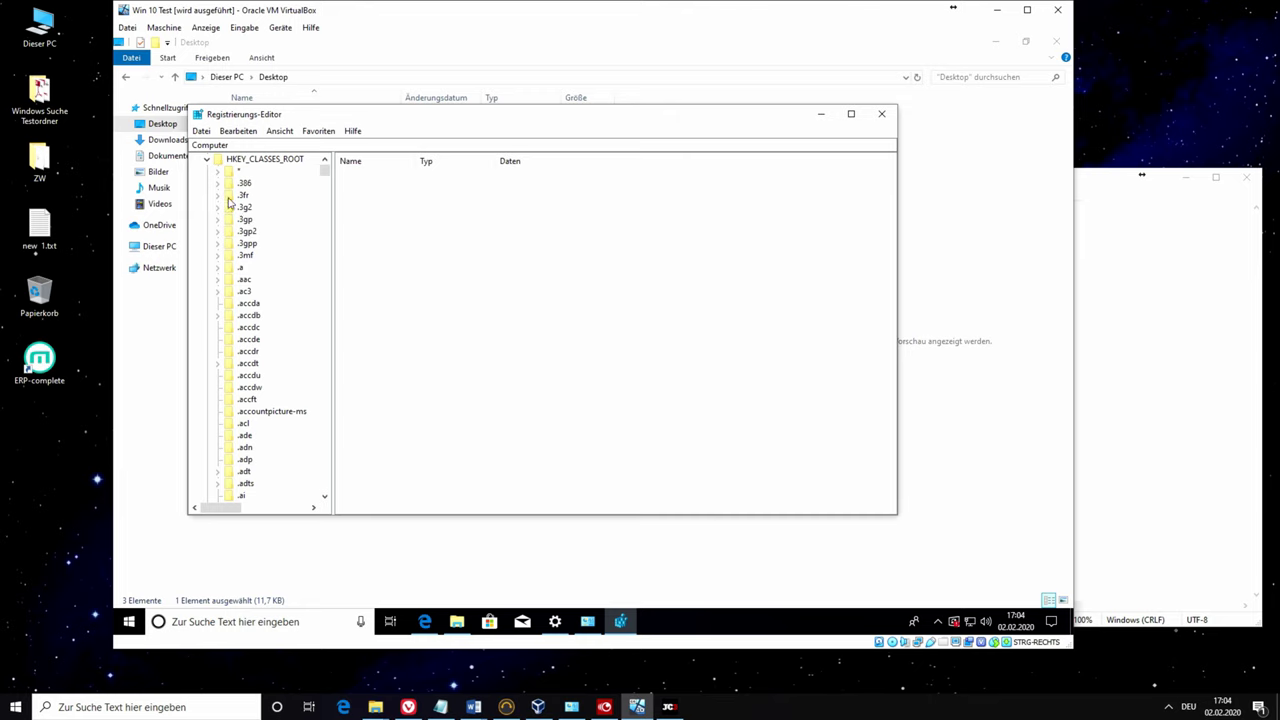
{"action": "scroll", "coordinate": [280, 289], "scroll_direction": "down", "scroll_amount": 20}
{"action": "scroll", "coordinate": [300, 292], "scroll_direction": "down", "scroll_amount": 20}
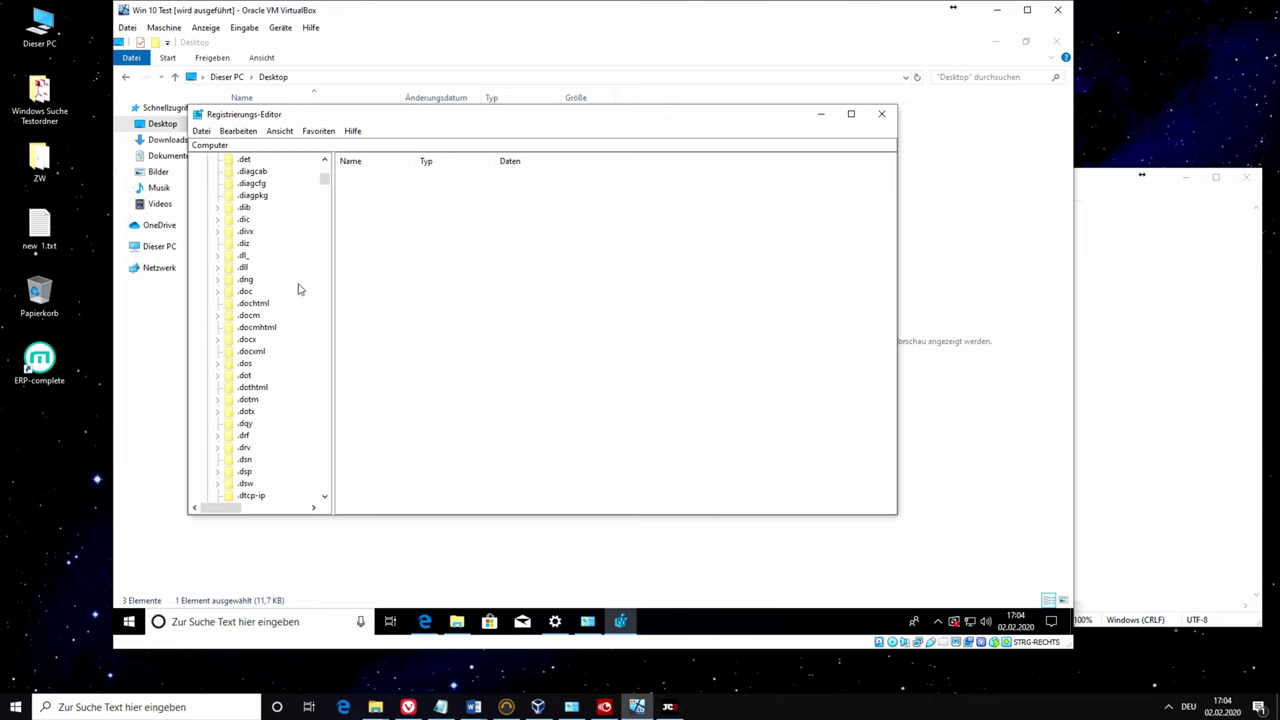
{"action": "scroll", "coordinate": [312, 300], "scroll_direction": "down", "scroll_amount": 20}
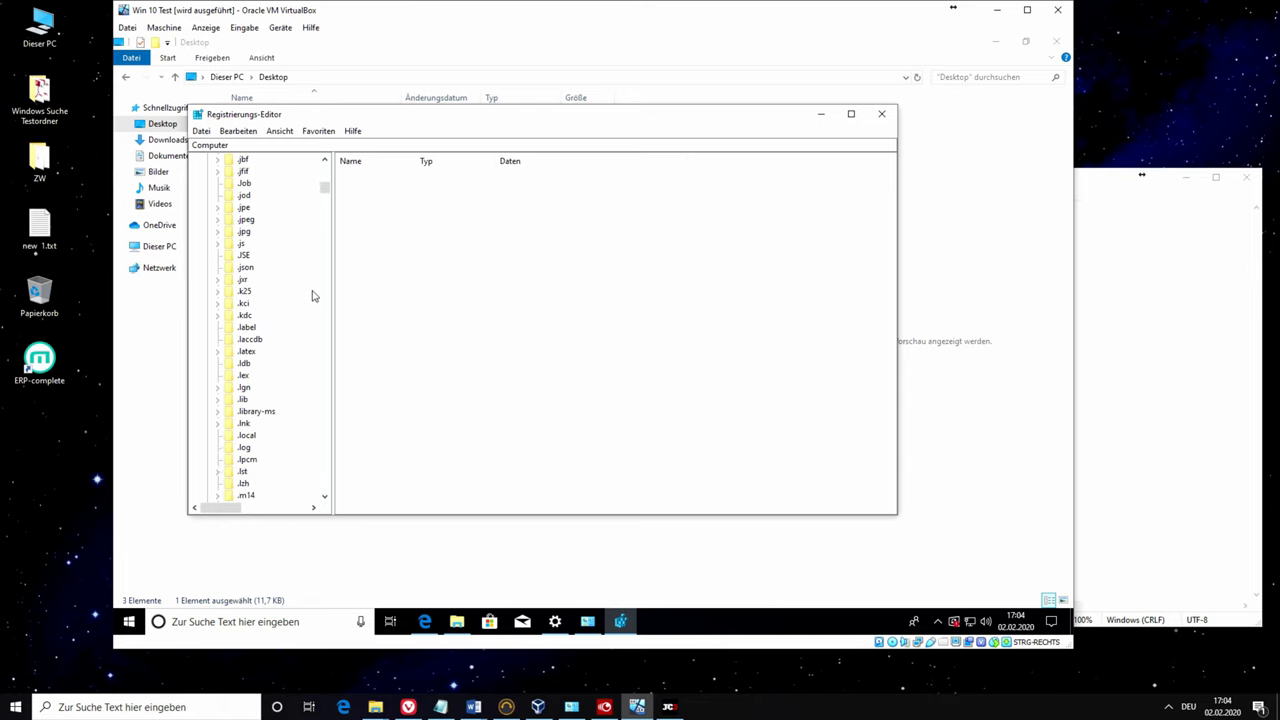
{"action": "scroll", "coordinate": [315, 340], "scroll_direction": "down", "scroll_amount": 20}
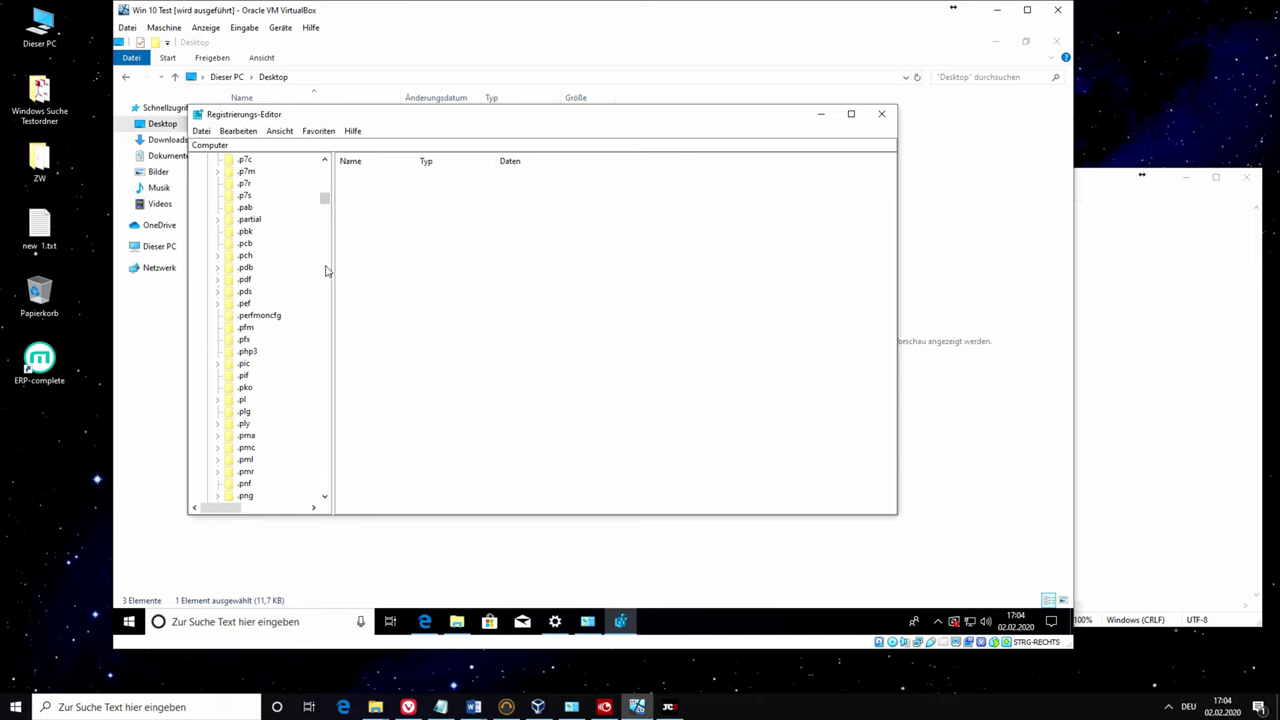
{"action": "scroll", "coordinate": [315, 380], "scroll_direction": "down", "scroll_amount": 5}
{"action": "left_click_drag", "start_coordinate": [327, 390], "coordinate": [303, 420]}
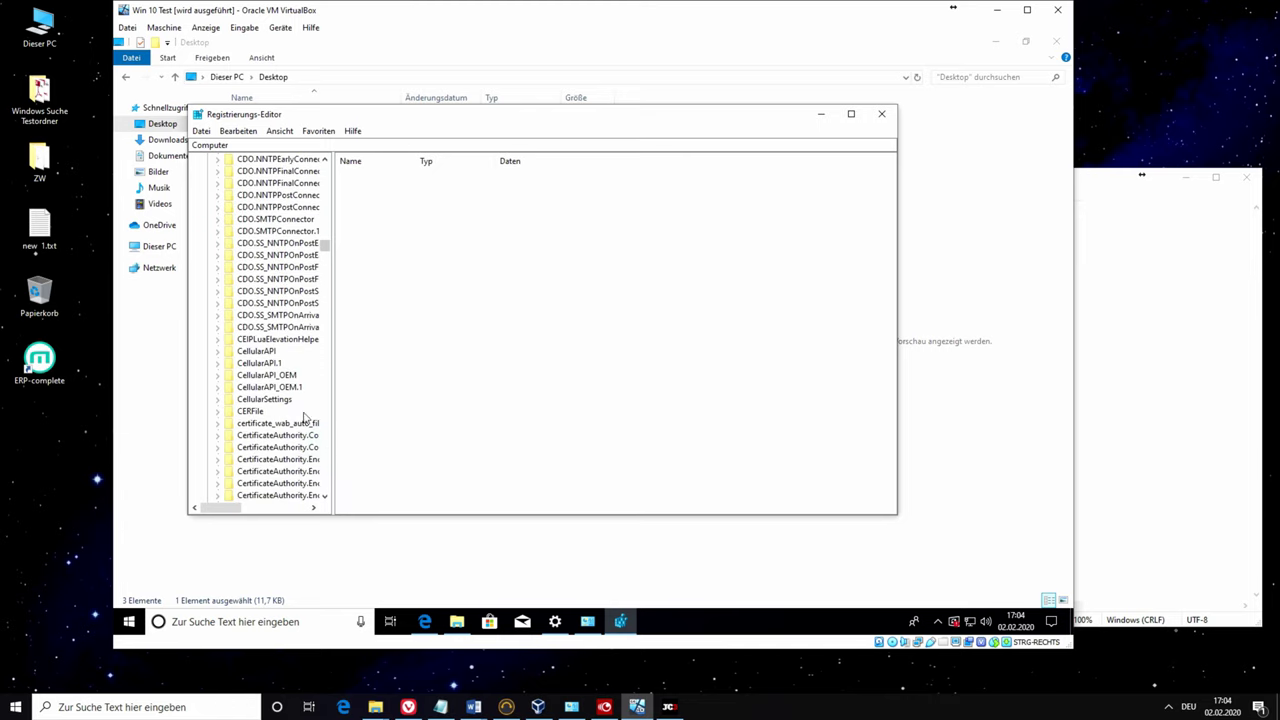
{"action": "scroll", "coordinate": [300, 415], "scroll_direction": "down", "scroll_amount": 15}
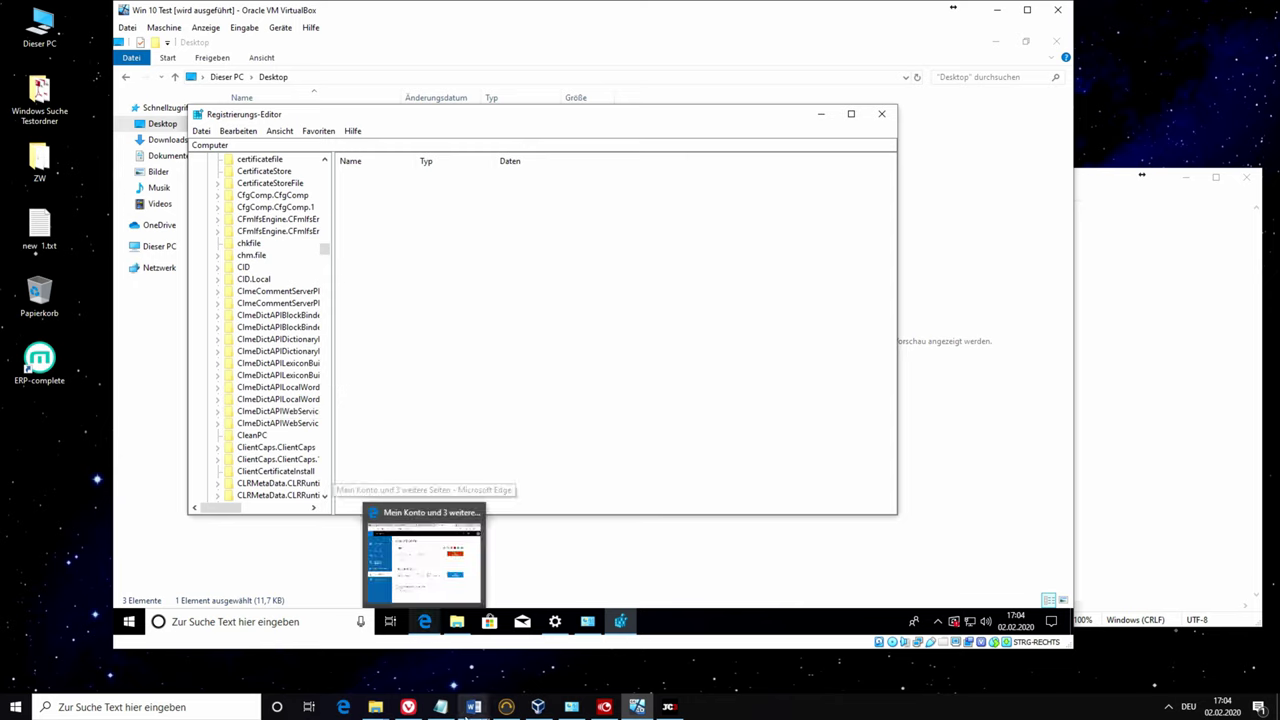
{"action": "left_click", "coordinate": [441, 707]}
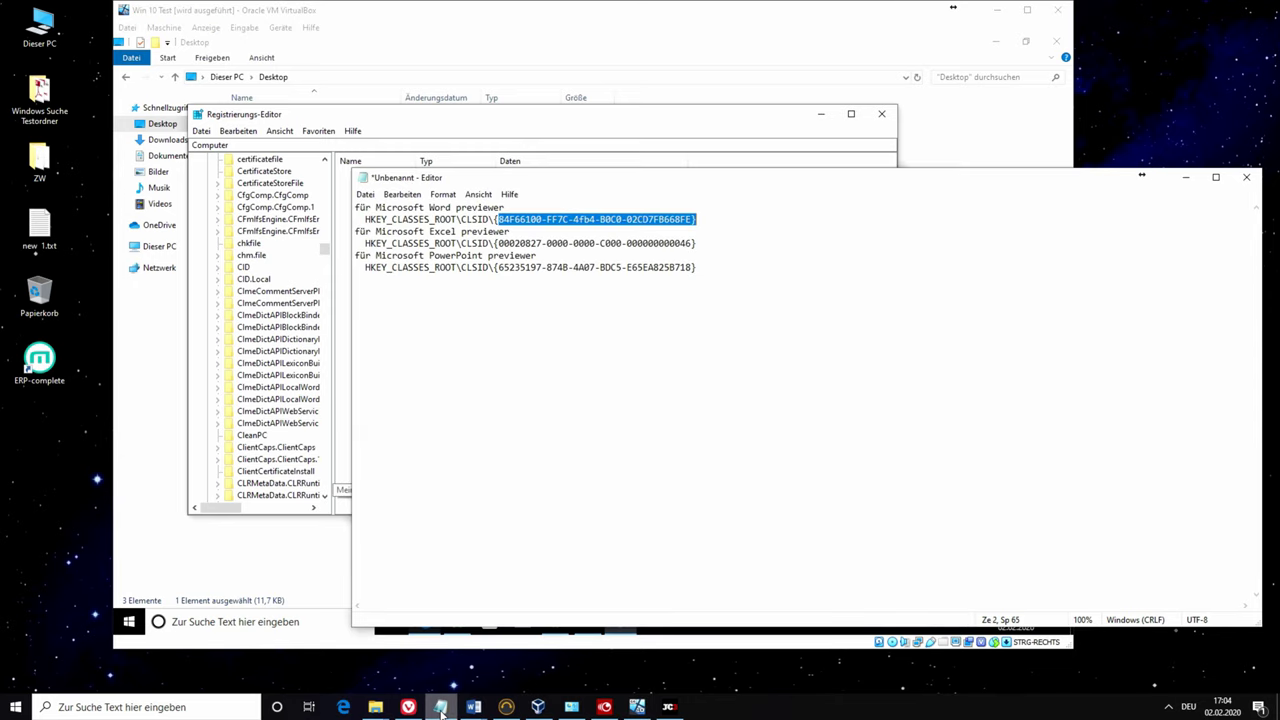
{"action": "left_click", "coordinate": [276, 471]}
{"action": "scroll", "coordinate": [273, 478], "scroll_direction": "down", "scroll_amount": 7}
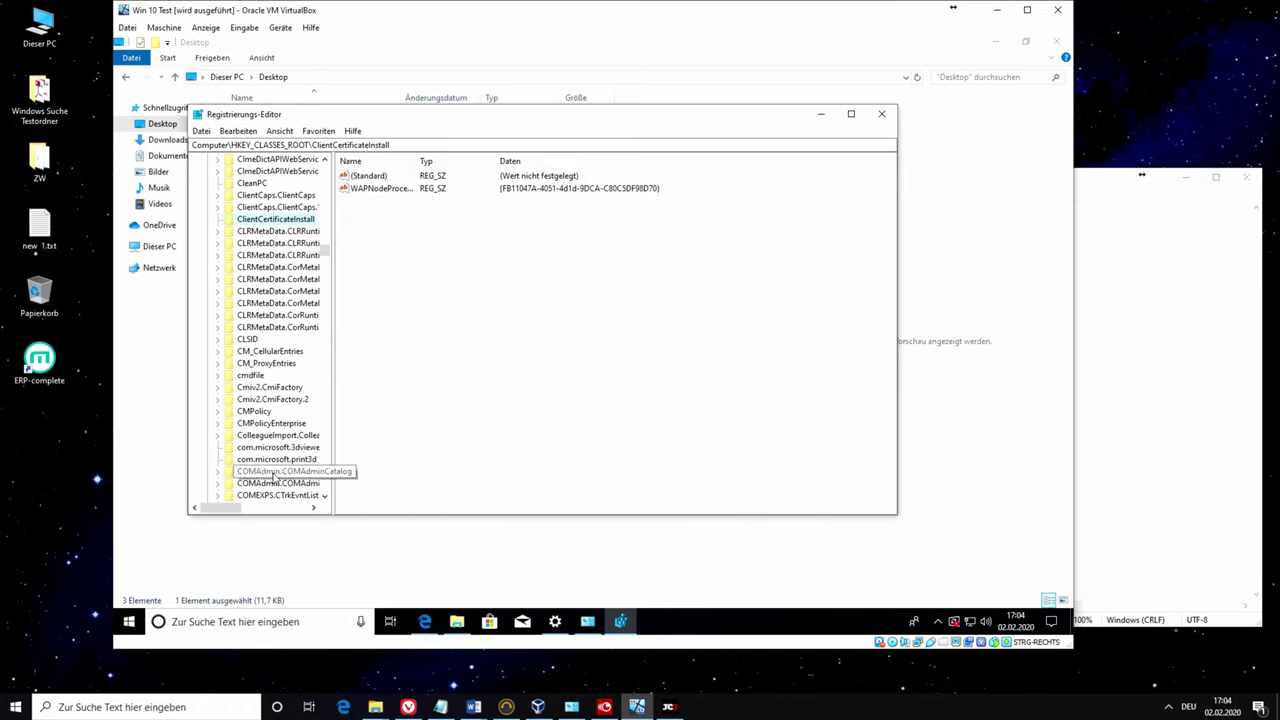
{"action": "left_click", "coordinate": [245, 339]}
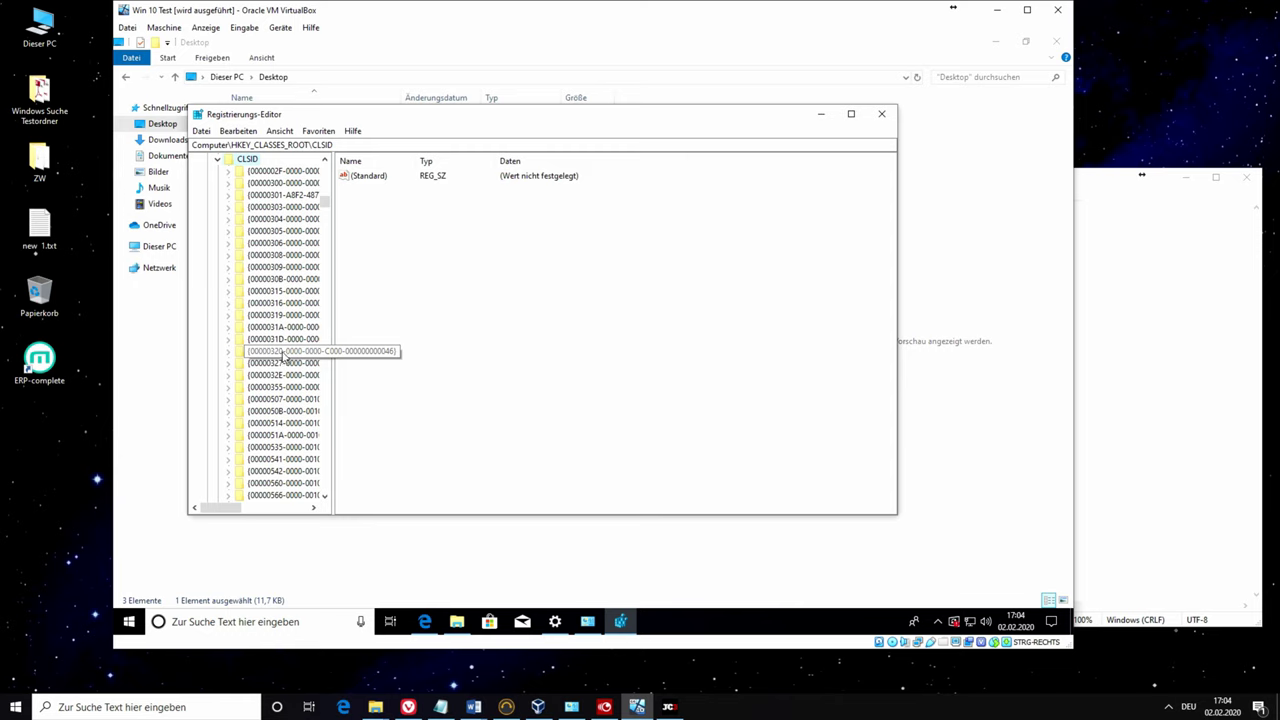
- Copy the Word previewer's ID 84F66100-FF7C-4fb4-B0C0-02CD7FB668FE, without braces, from the Notepad notes
{"action": "left_click", "coordinate": [441, 707]}
{"action": "left_click_drag", "start_coordinate": [366, 231], "coordinate": [498, 231]}
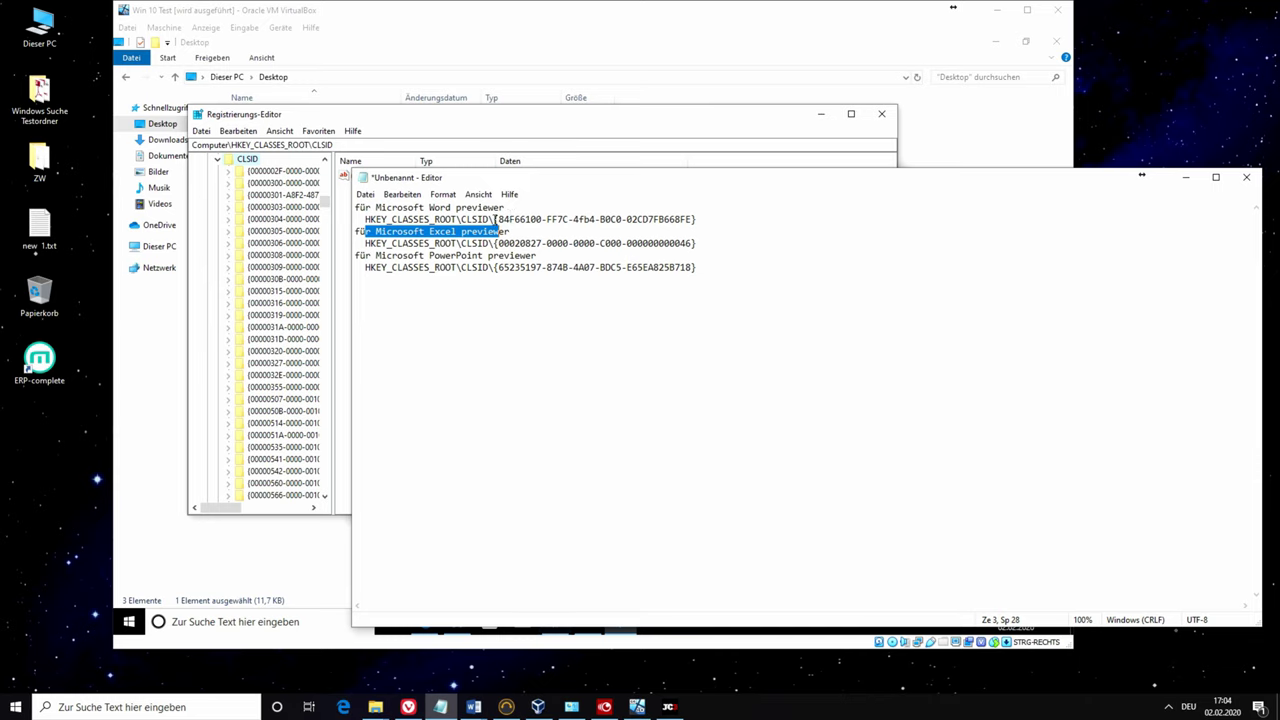
{"action": "left_click_drag", "start_coordinate": [497, 219], "coordinate": [692, 219]}
{"action": "right_click", "coordinate": [686, 226]}
{"action": "left_click", "coordinate": [722, 261]}
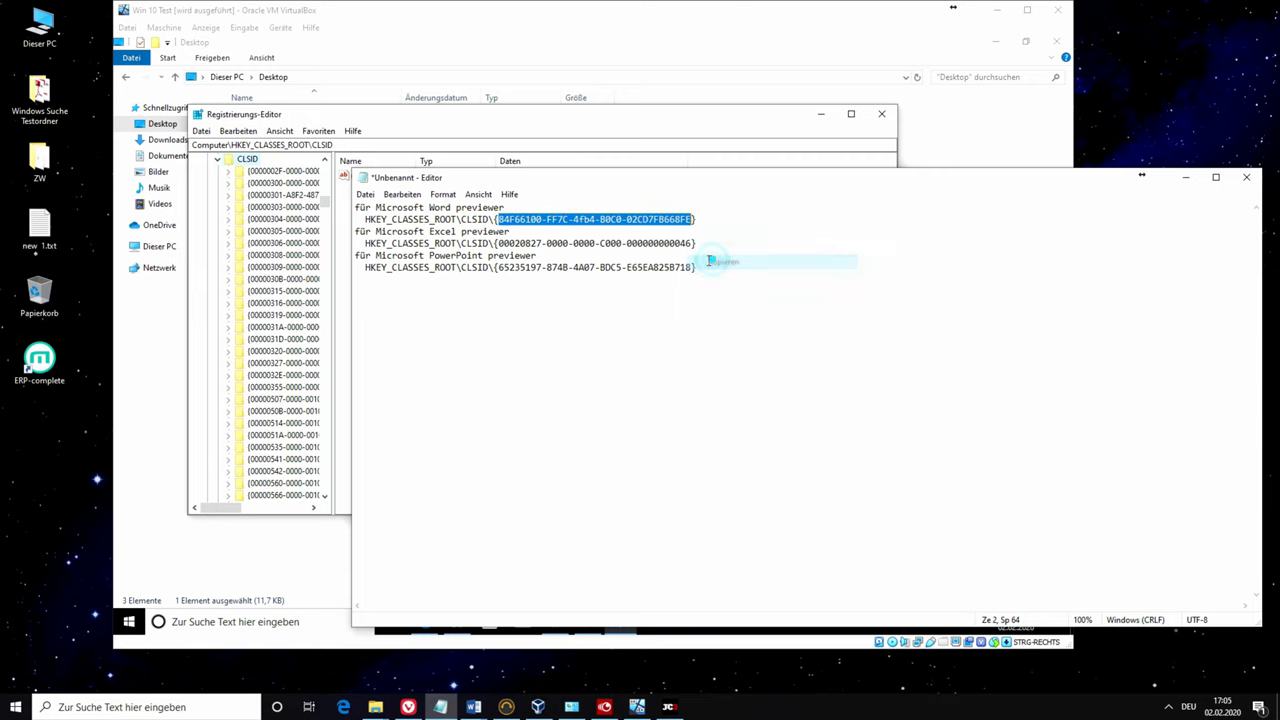
- Open the Registry Editor's search for the CLSID key and try to paste the copied ID as the search term
{"action": "left_click", "coordinate": [238, 131]}
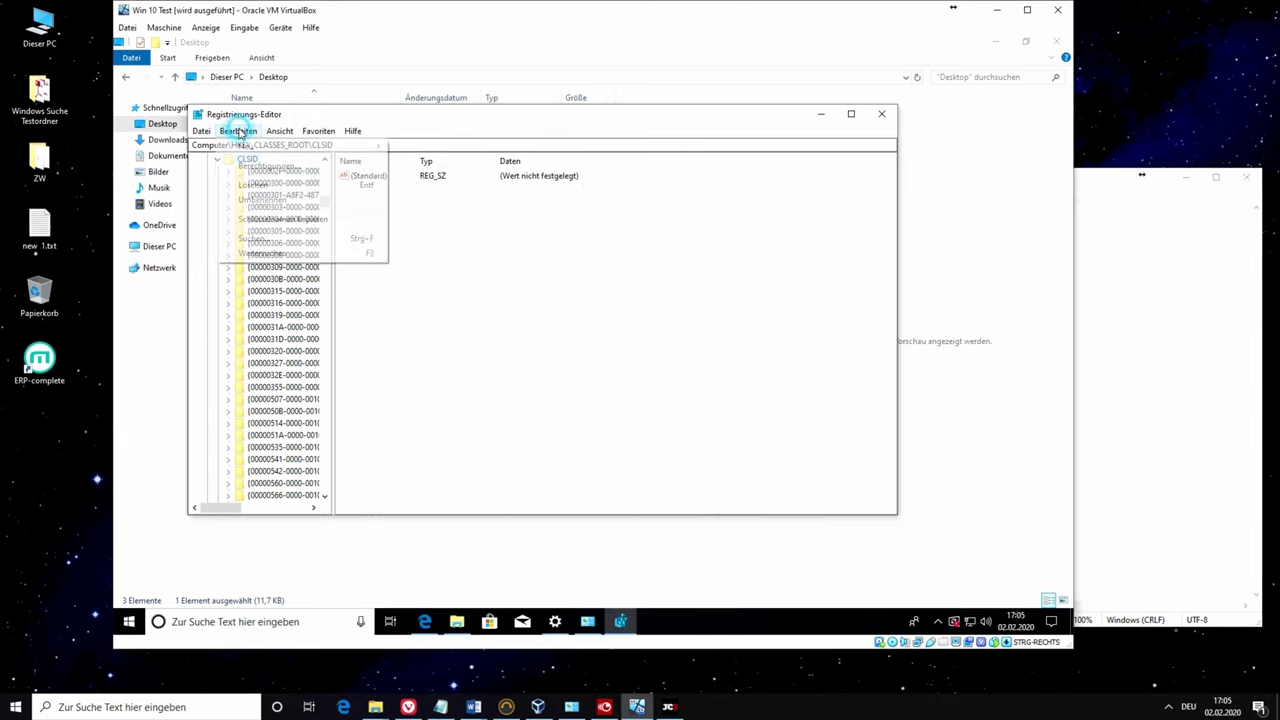
{"action": "left_click", "coordinate": [258, 240]}
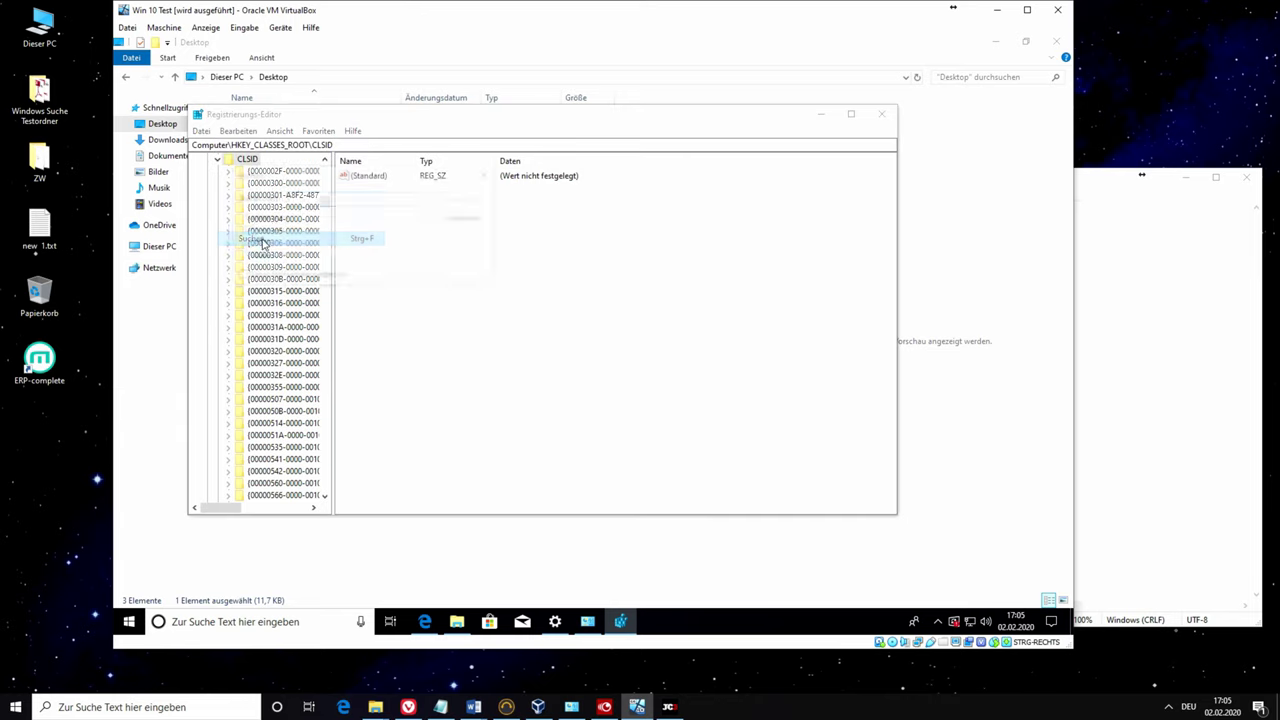
{"action": "left_click", "coordinate": [305, 200]}
{"action": "right_click", "coordinate": [303, 199]}
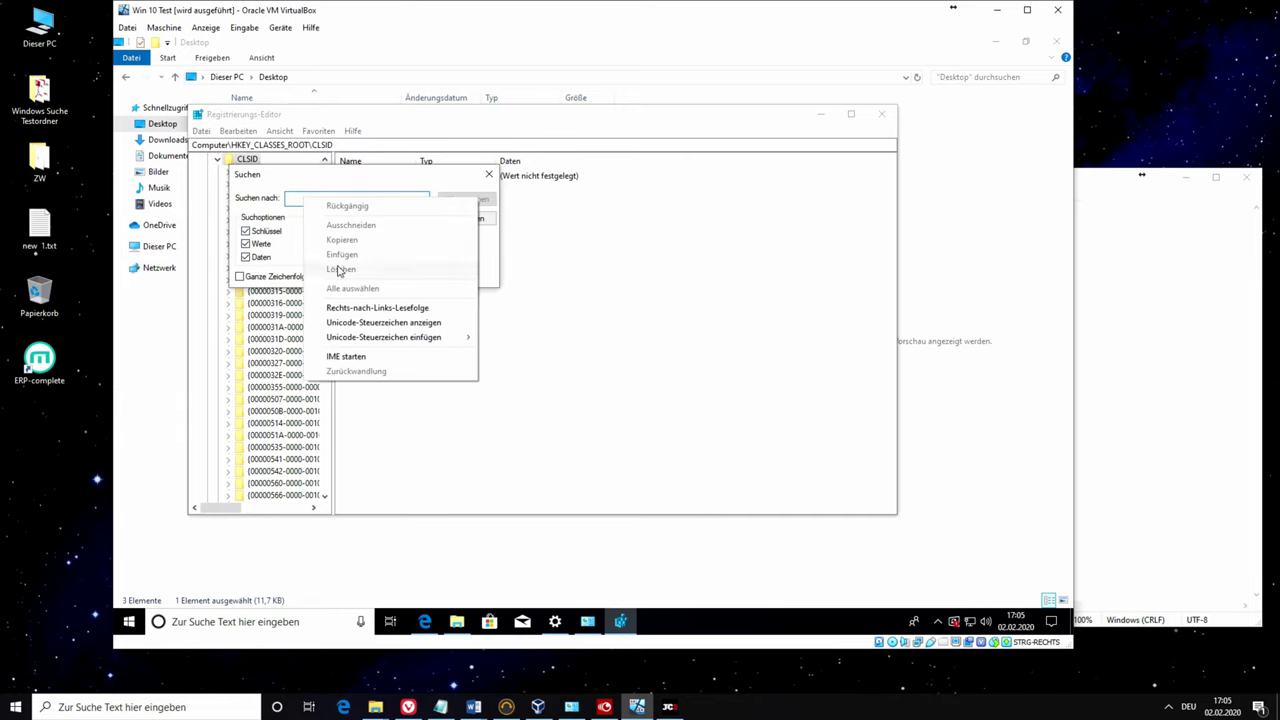
{"action": "left_click", "coordinate": [296, 198]}
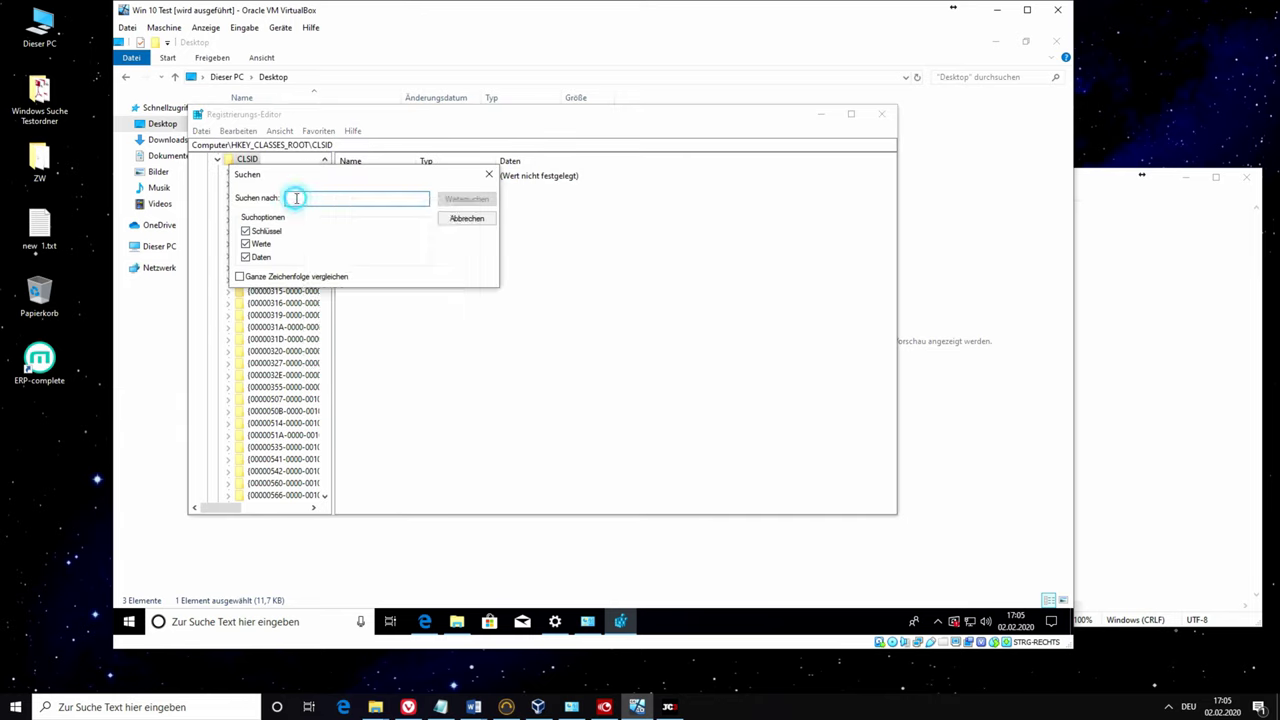
- Change the shared clipboard mode of the VirtualBox machine so text can be pasted from the host
{"action": "left_click", "coordinate": [252, 29]}
{"action": "mouse_move", "coordinate": [266, 42]}
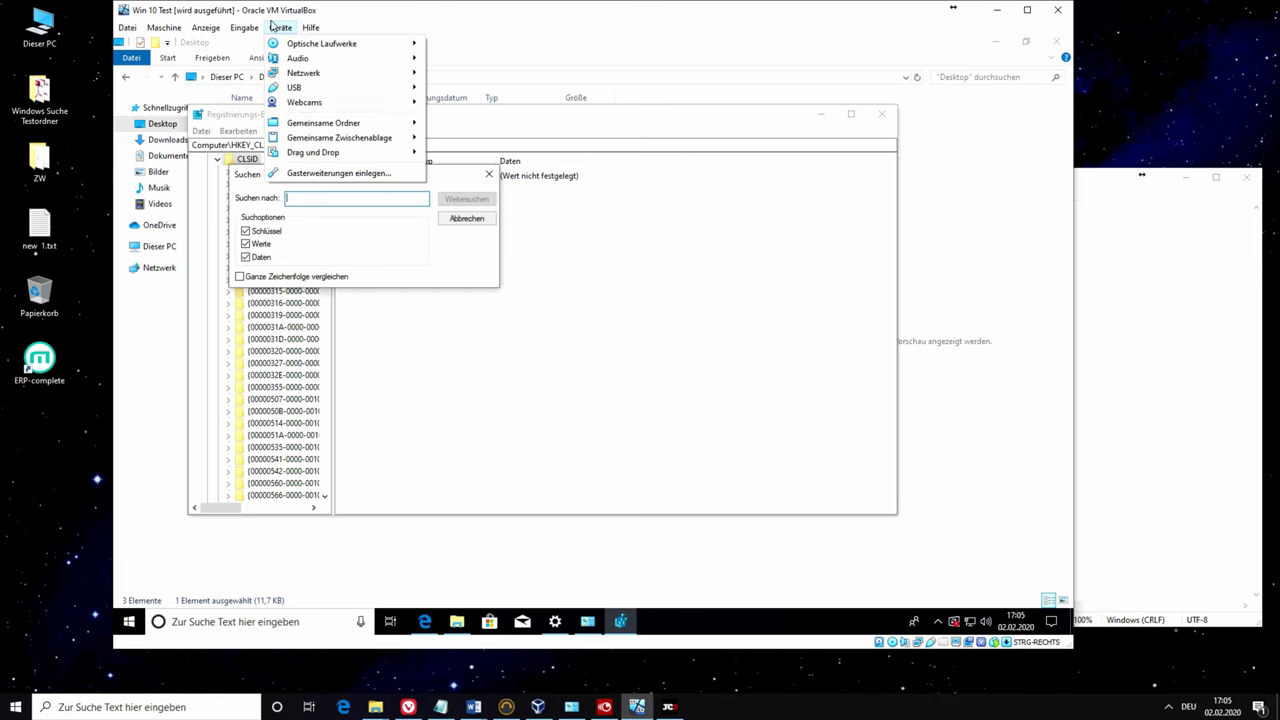
{"action": "mouse_move", "coordinate": [398, 137]}
{"action": "left_click", "coordinate": [468, 184]}
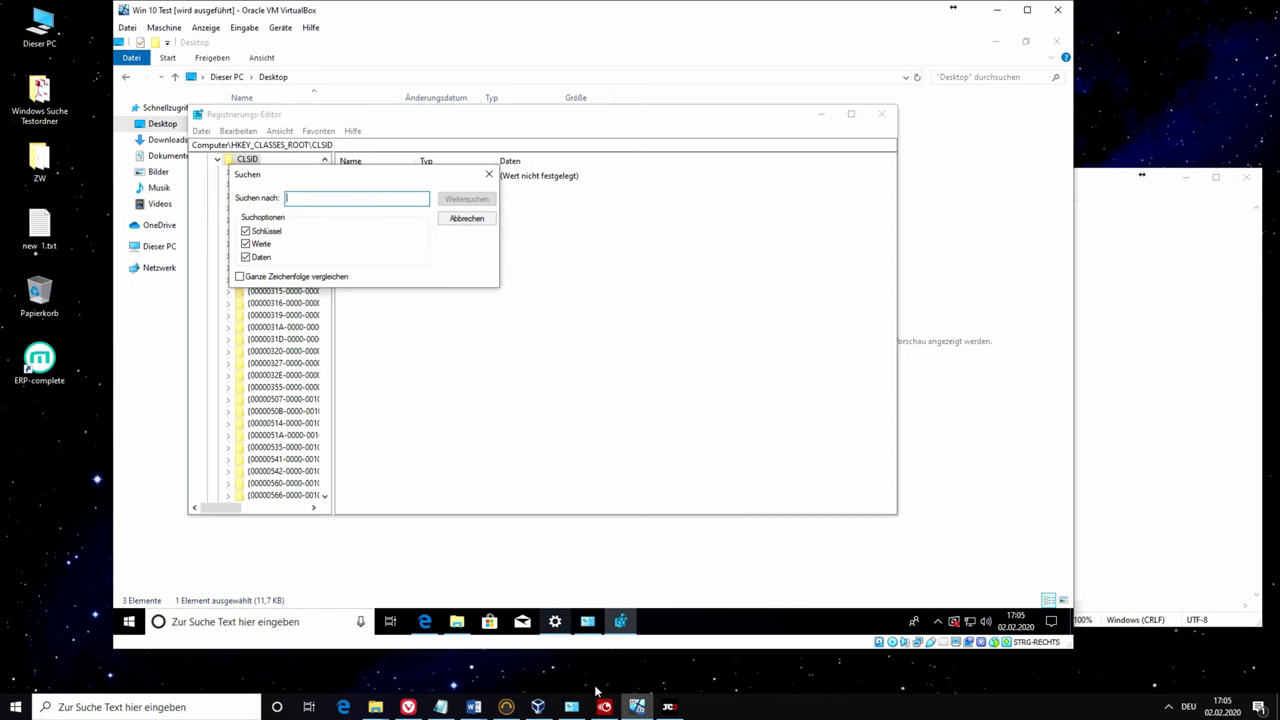
- Copy the Word previewer's ID from the notes again and search the registry for 84F66100-FF7C-4fb4-B0C0-02CD7FB668FE
{"action": "left_click", "coordinate": [440, 706]}
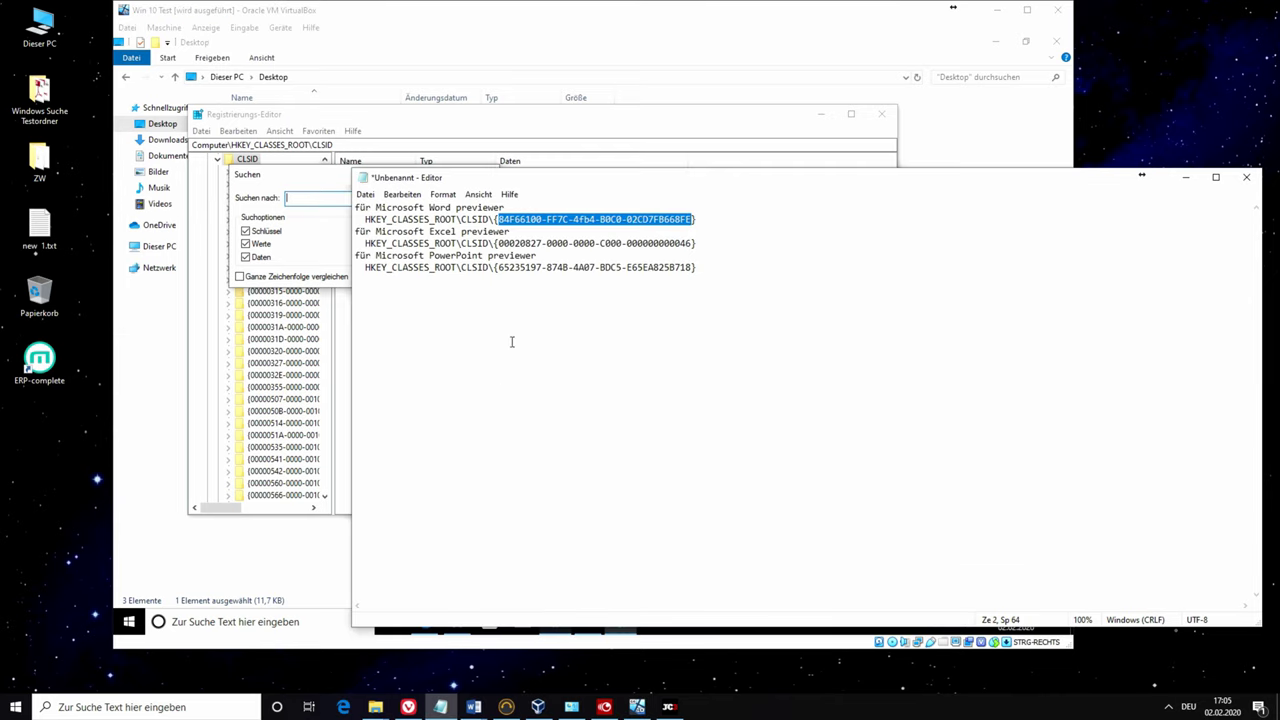
{"action": "right_click", "coordinate": [543, 225]}
{"action": "left_click", "coordinate": [571, 263]}
{"action": "right_click", "coordinate": [318, 197]}
{"action": "left_click", "coordinate": [352, 256]}
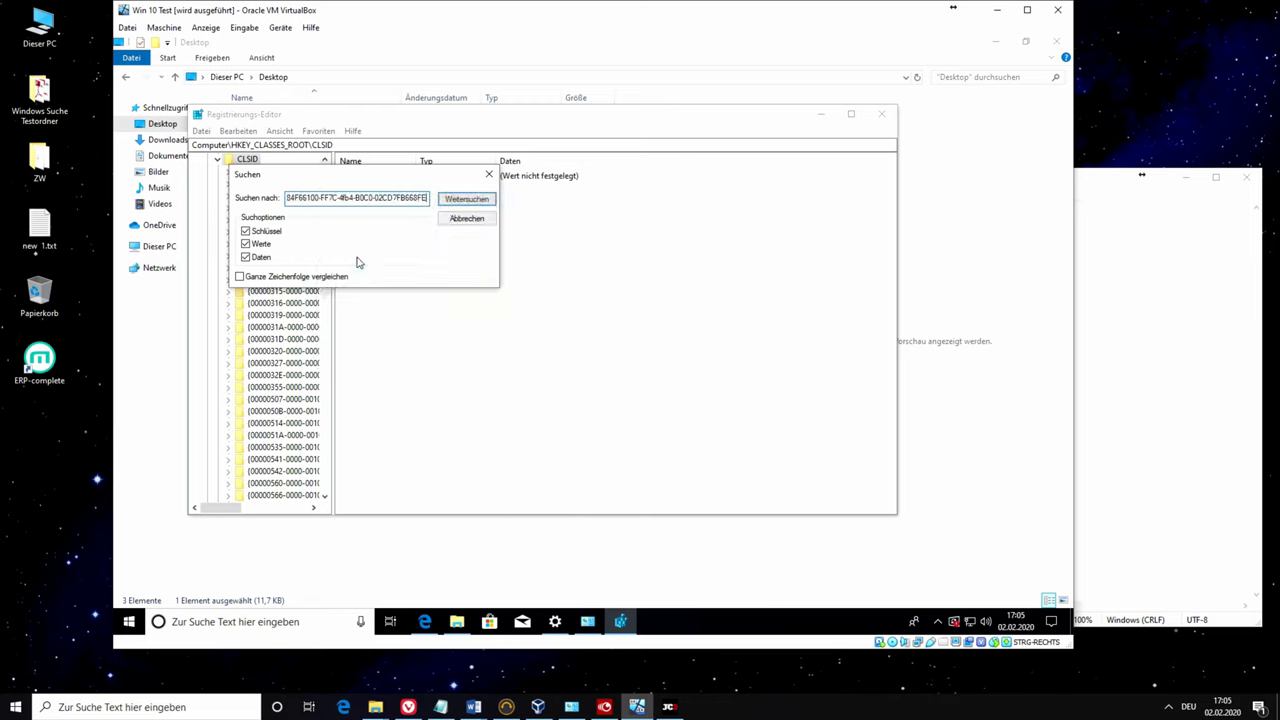
{"action": "left_click", "coordinate": [472, 199]}
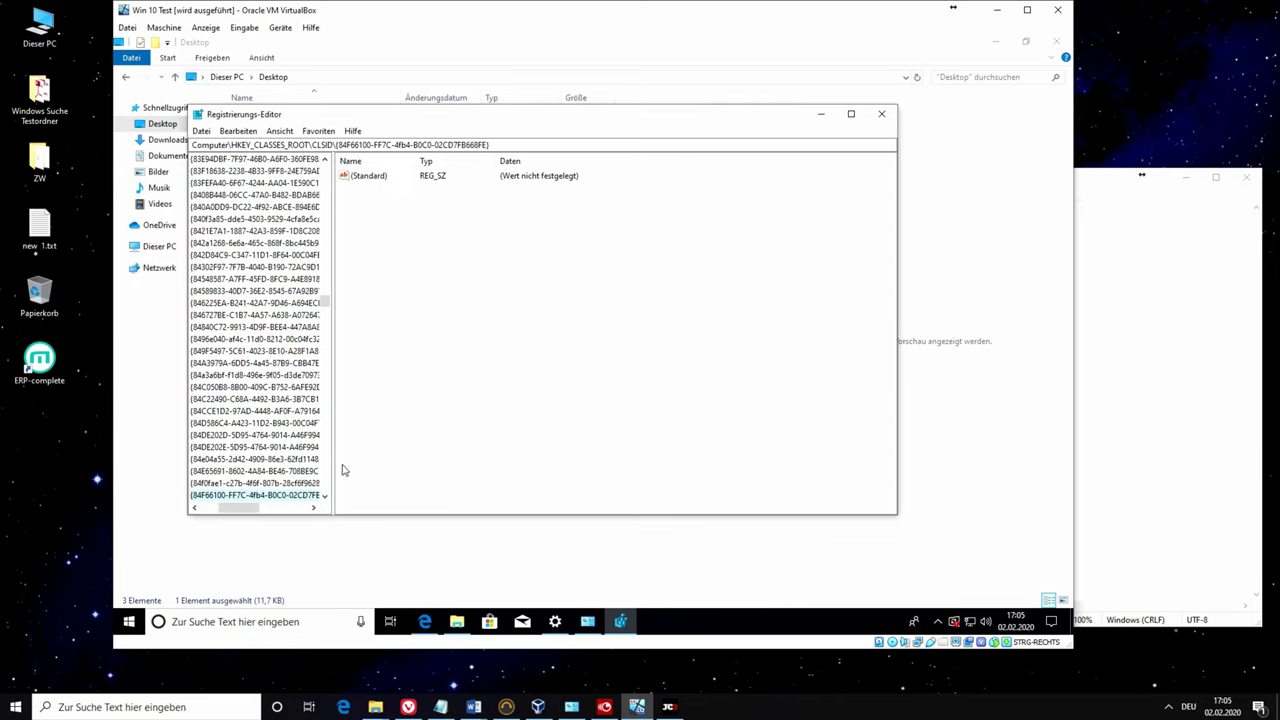
- Widen the key tree, expand the Word previewer's key and inspect its subkeys InprocHandler32 and LocalServer32
{"action": "left_click_drag", "start_coordinate": [333, 461], "coordinate": [333, 461]}
{"action": "left_click_drag", "start_coordinate": [520, 476], "coordinate": [520, 476]}
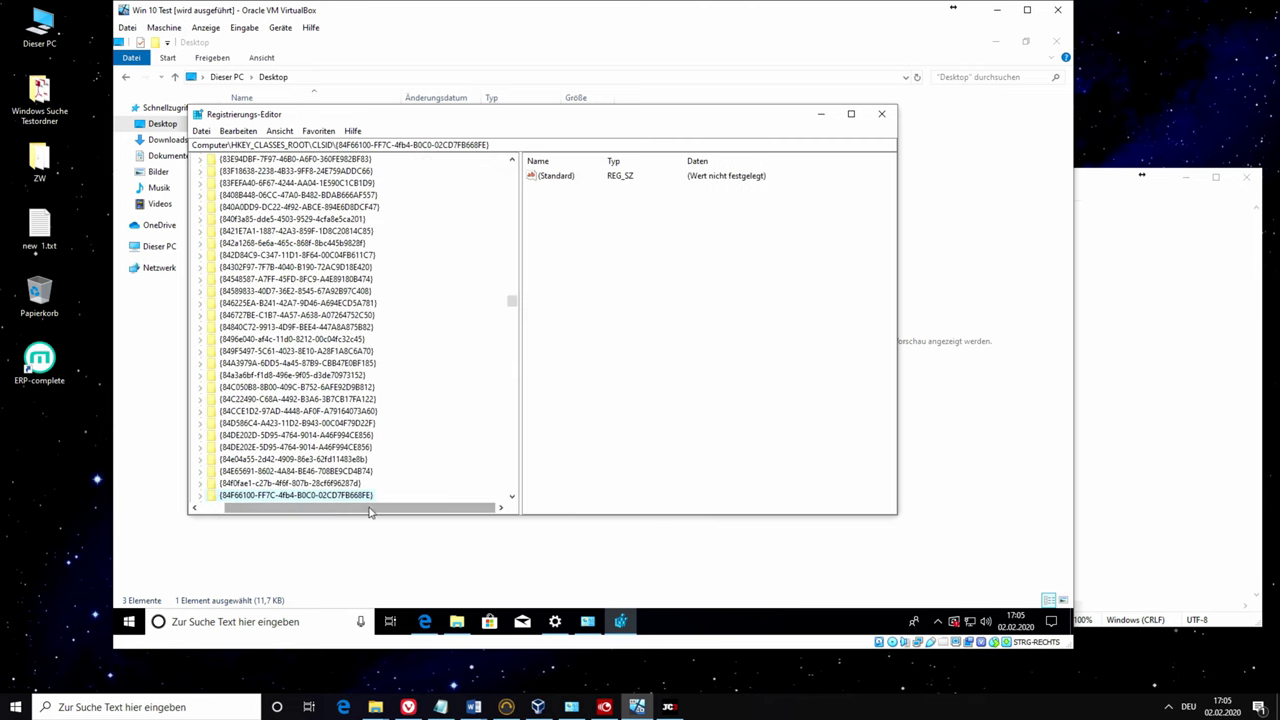
{"action": "left_click", "coordinate": [202, 496]}
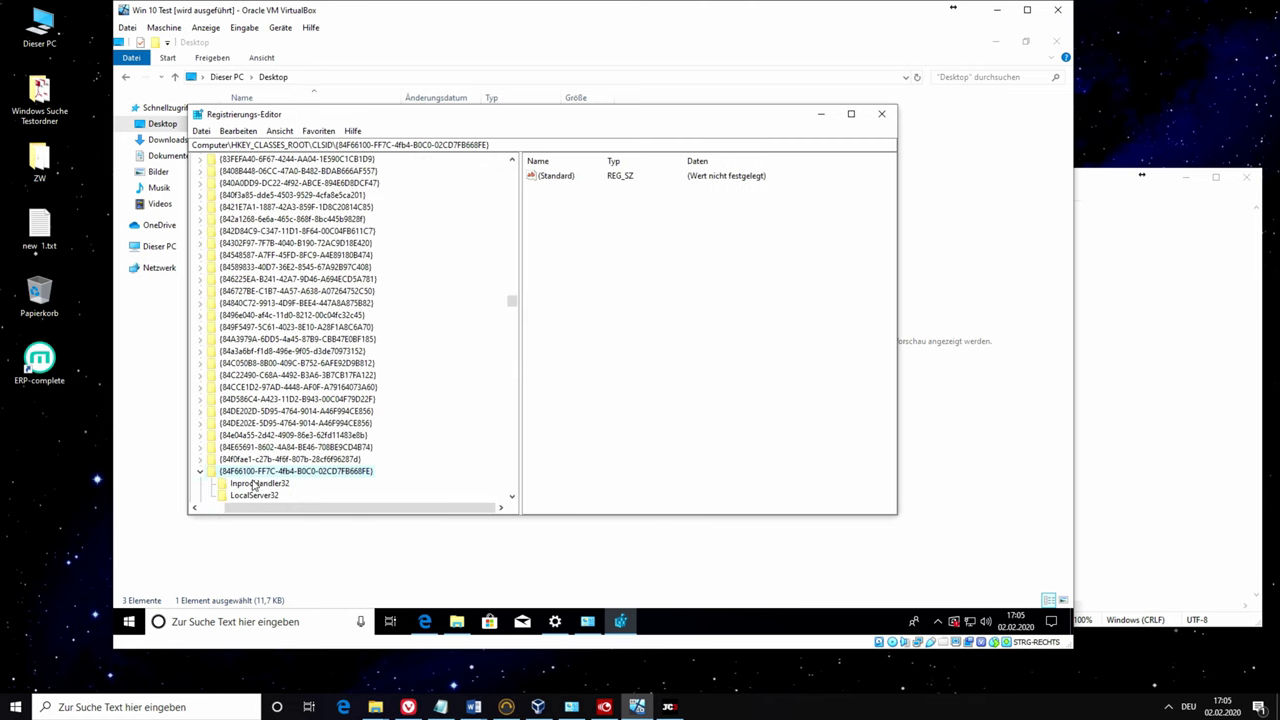
{"action": "left_click", "coordinate": [255, 484]}
{"action": "left_click", "coordinate": [257, 495]}
{"action": "left_click", "coordinate": [258, 484]}
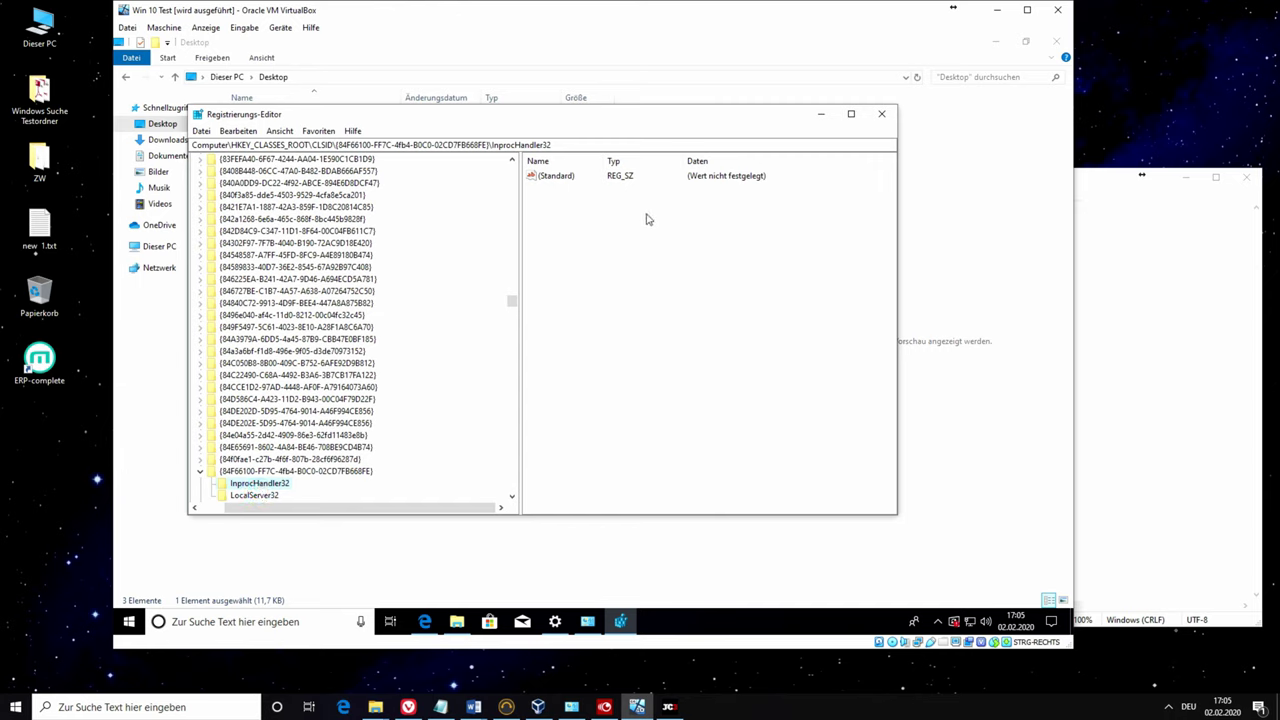
- Delete the Word previewer's key {84F66100-FF7C-4fb4-B0C0-02CD7FB668FE} with its subkeys from HKEY_CLASSES_ROOT\CLSID
{"action": "left_click", "coordinate": [330, 473]}
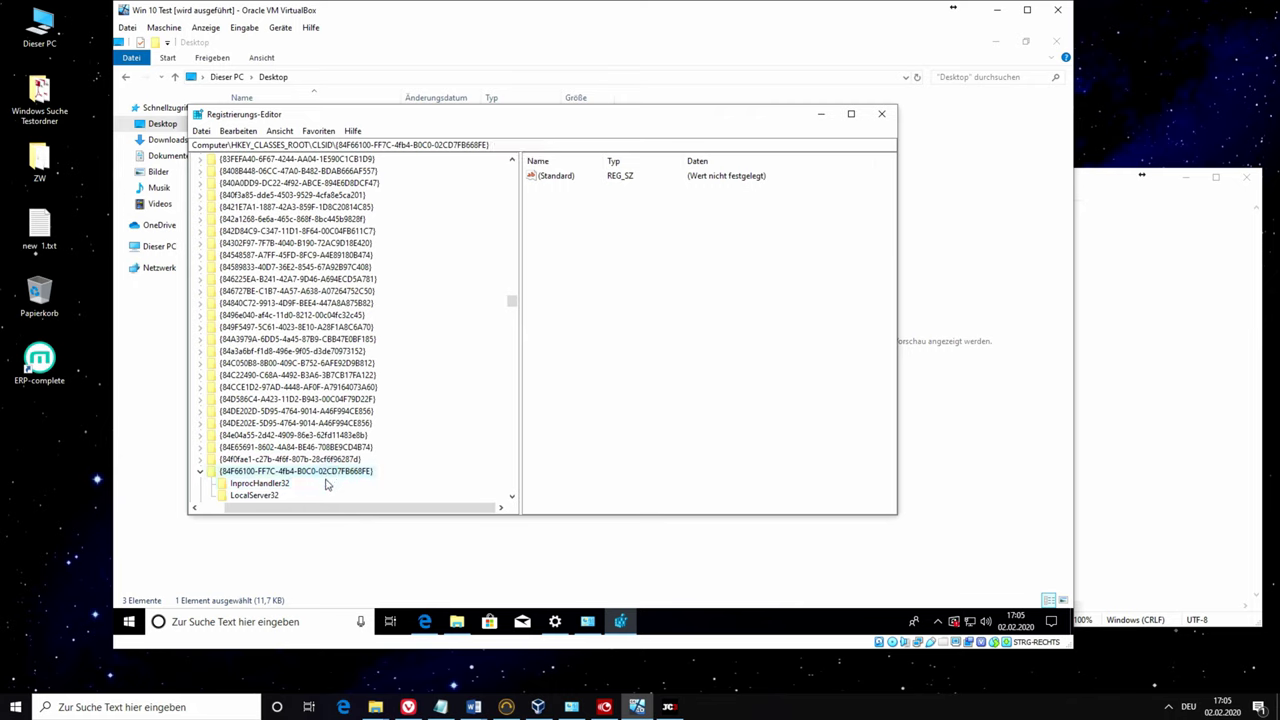
{"action": "right_click", "coordinate": [268, 473]}
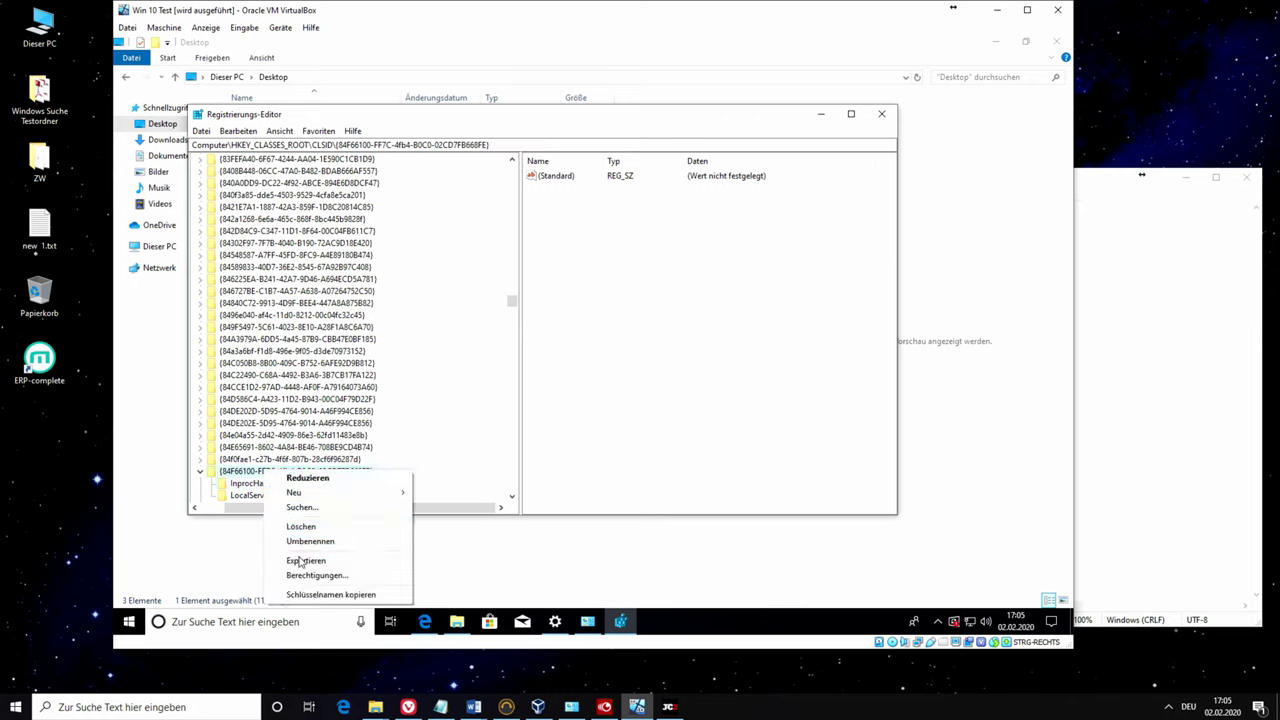
{"action": "left_click", "coordinate": [300, 526]}
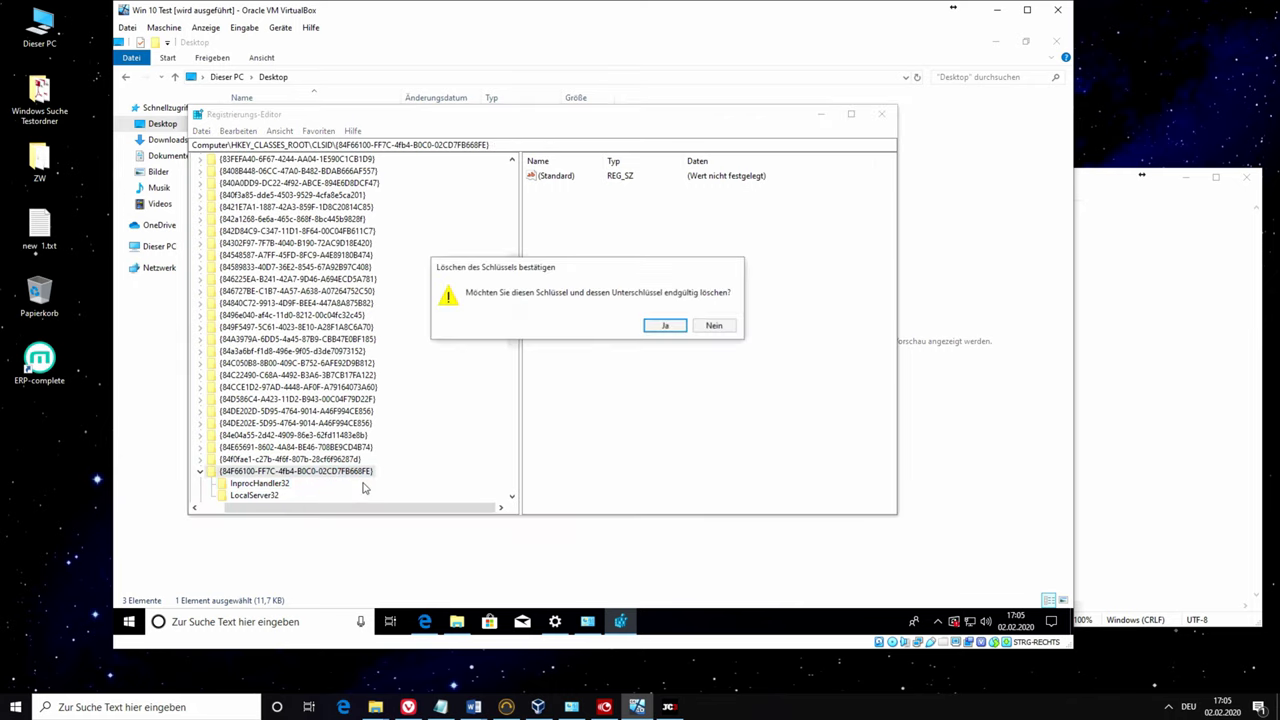
{"action": "left_click", "coordinate": [664, 325]}
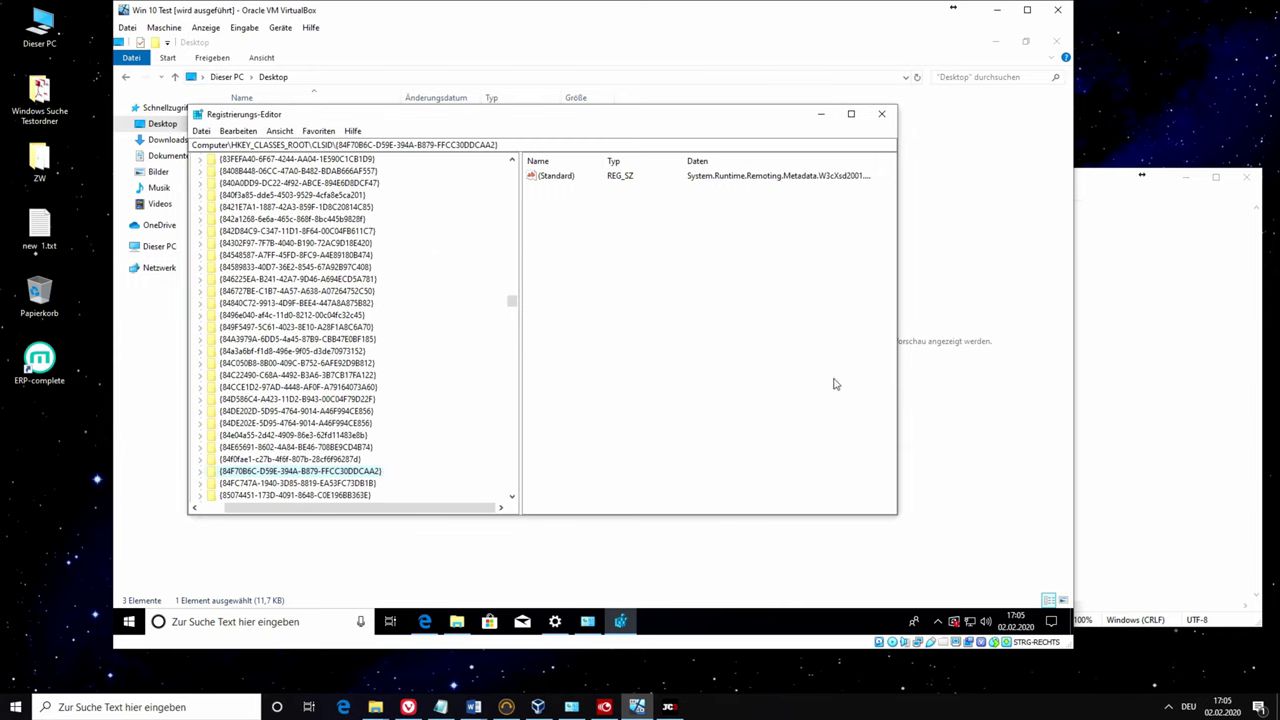
{"action": "left_click", "coordinate": [440, 707]}
{"action": "left_click_drag", "start_coordinate": [496, 244], "coordinate": [691, 244]}
{"action": "right_click", "coordinate": [689, 245]}
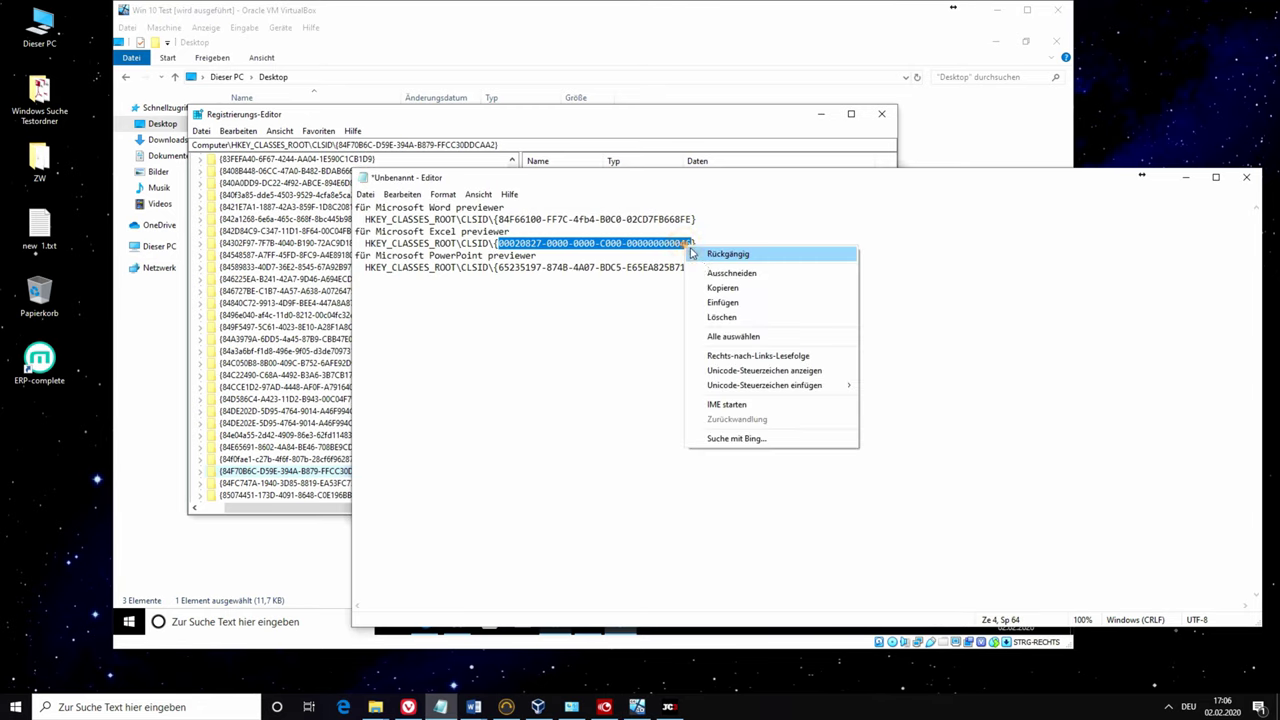
{"action": "left_click", "coordinate": [716, 287]}
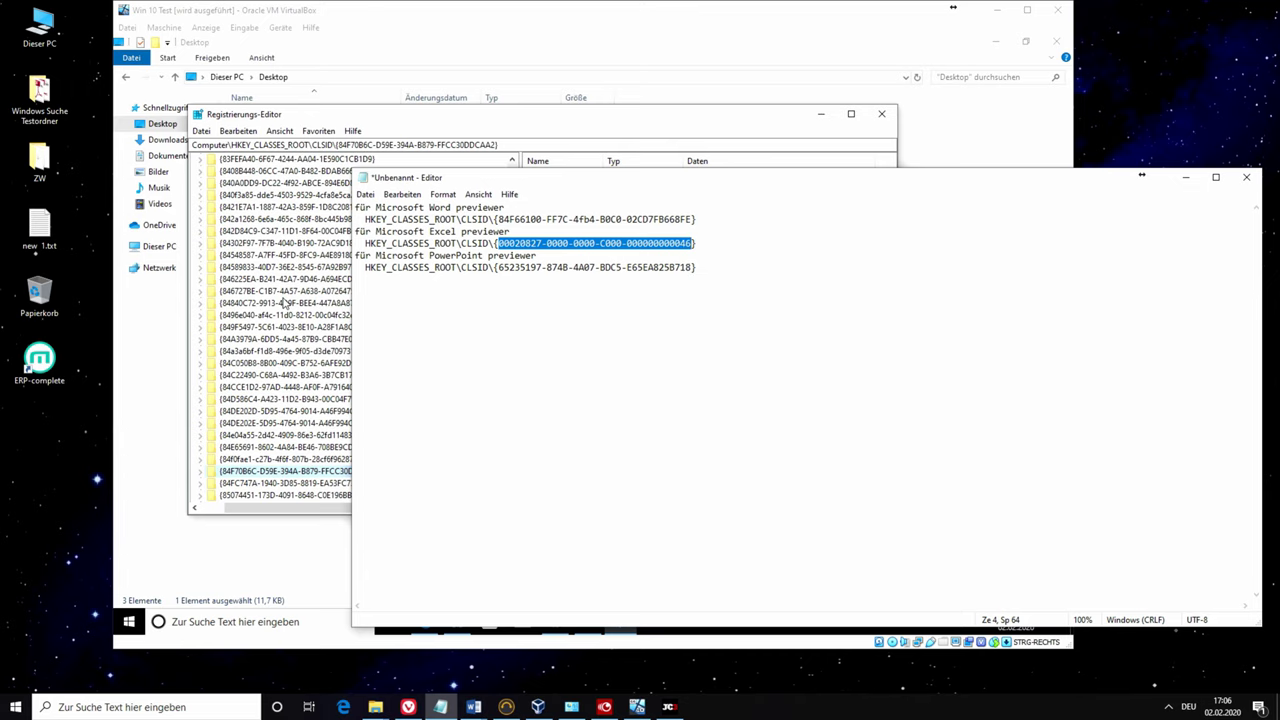
{"action": "left_click", "coordinate": [283, 302]}
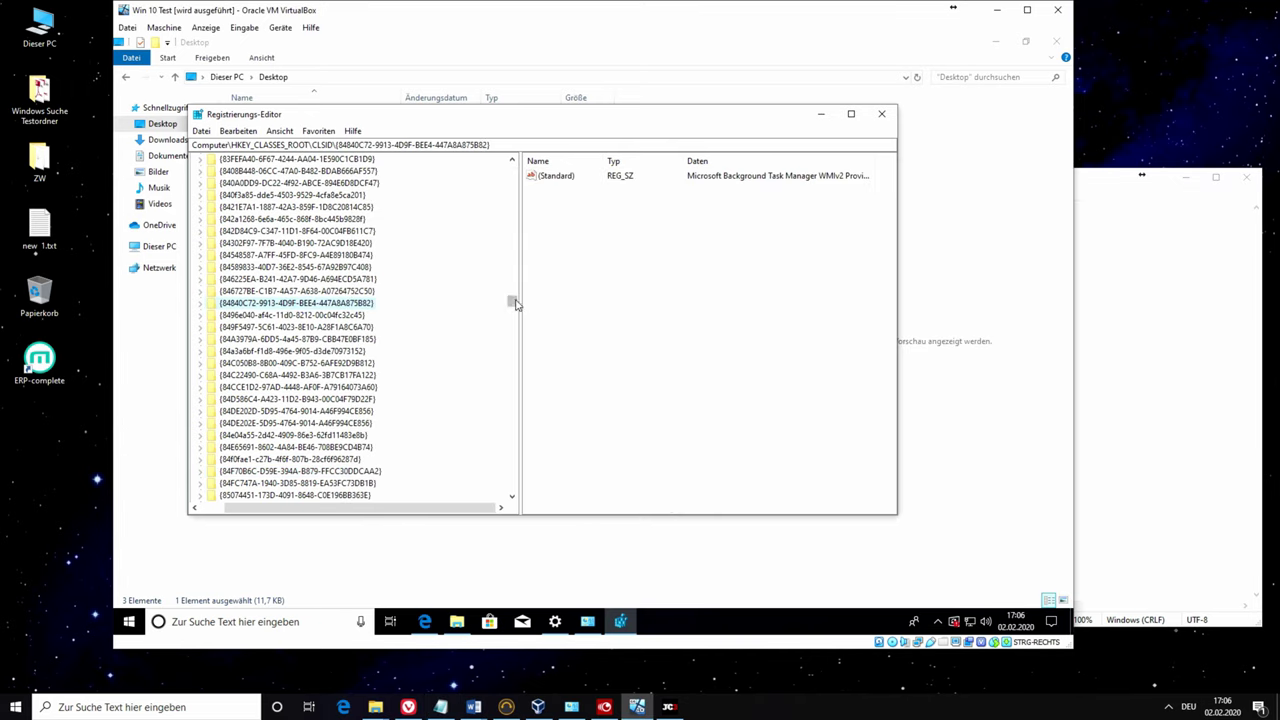
{"action": "left_click_drag", "start_coordinate": [513, 291], "coordinate": [513, 195]}
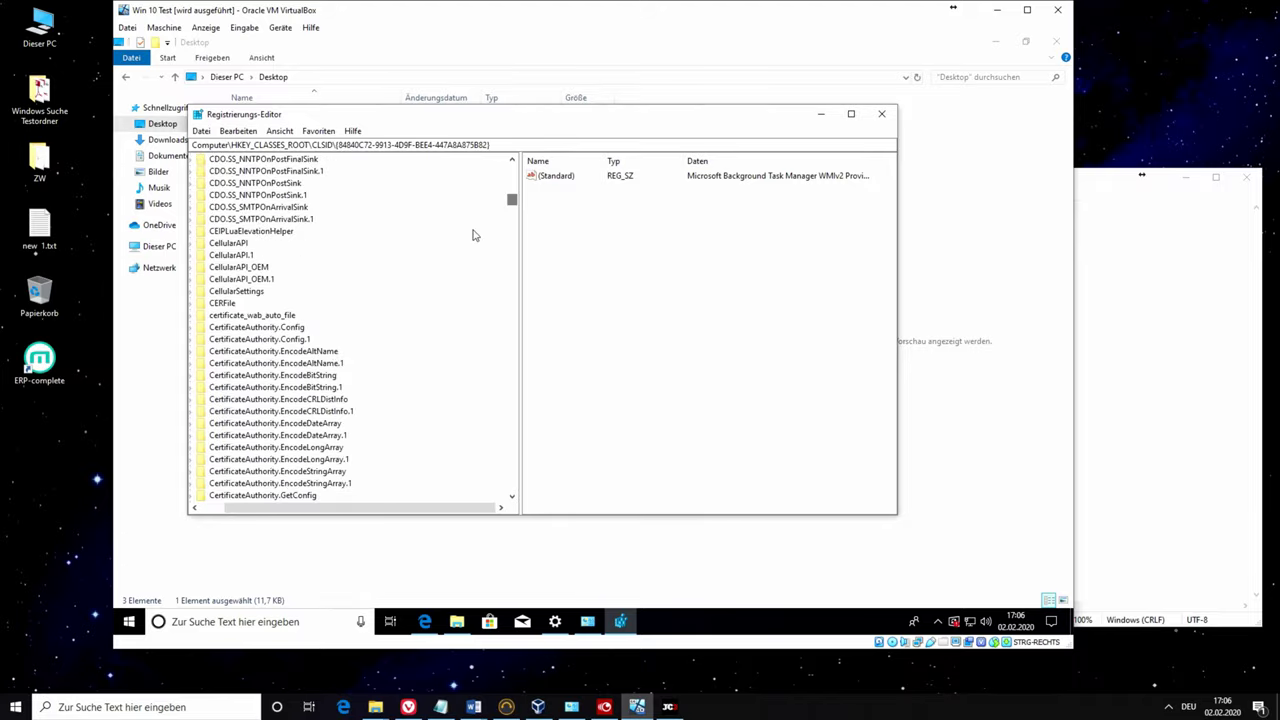
{"action": "scroll", "coordinate": [335, 352], "scroll_direction": "down", "scroll_amount": 10}
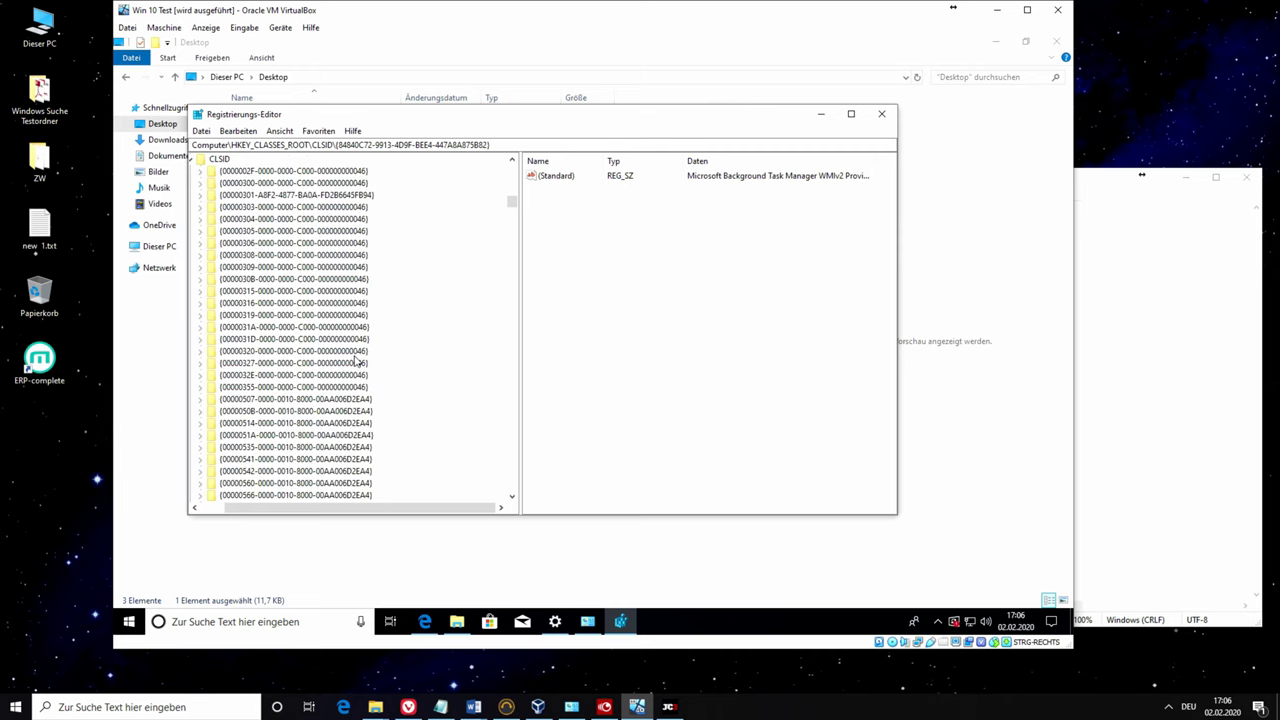
{"action": "scroll", "coordinate": [270, 283], "scroll_direction": "up", "scroll_amount": 2}
{"action": "left_click", "coordinate": [226, 231]}
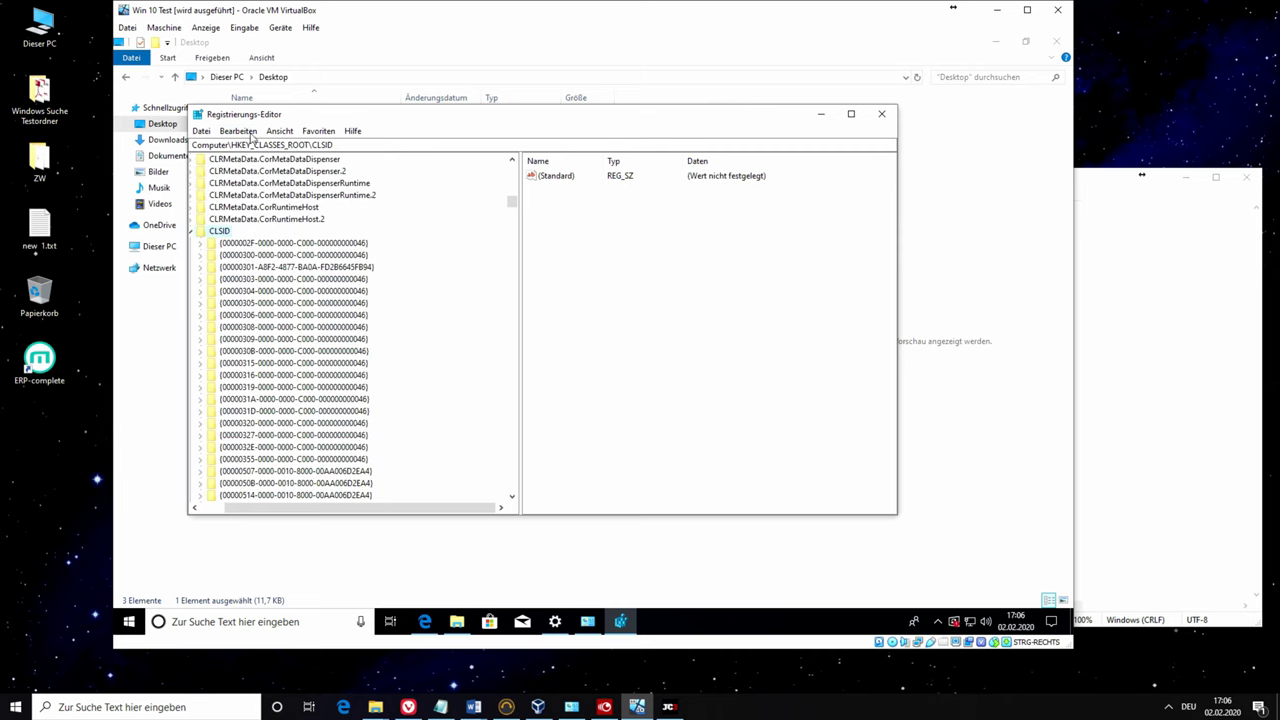
{"action": "left_click", "coordinate": [246, 133]}
{"action": "left_click", "coordinate": [262, 238]}
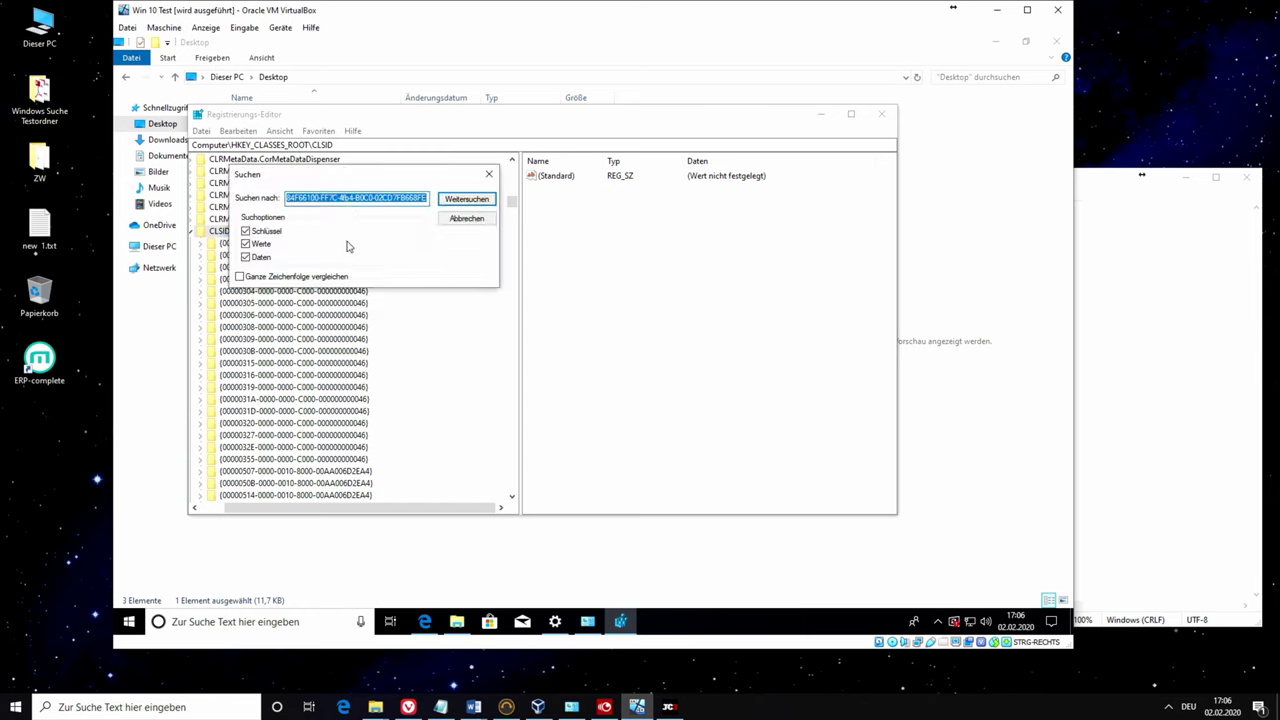
{"action": "right_click", "coordinate": [346, 198]}
{"action": "left_click", "coordinate": [380, 257]}
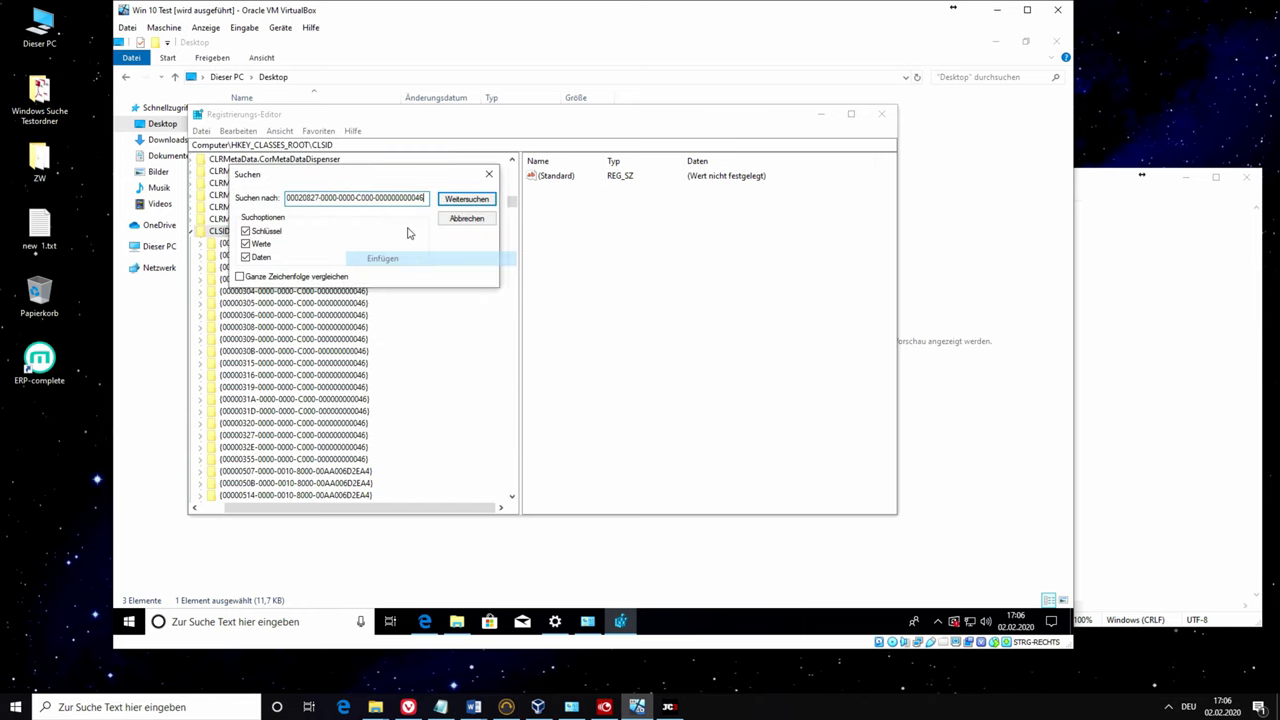
{"action": "left_click", "coordinate": [478, 202]}
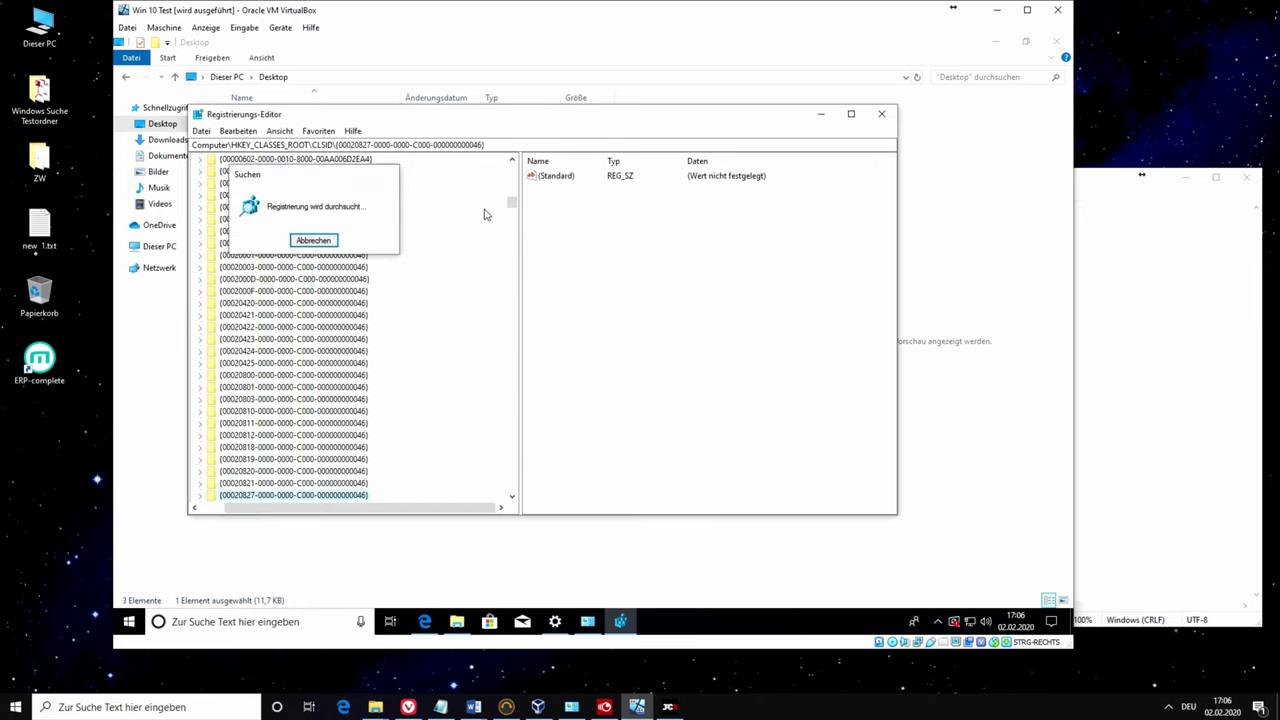
{"action": "right_click", "coordinate": [257, 495]}
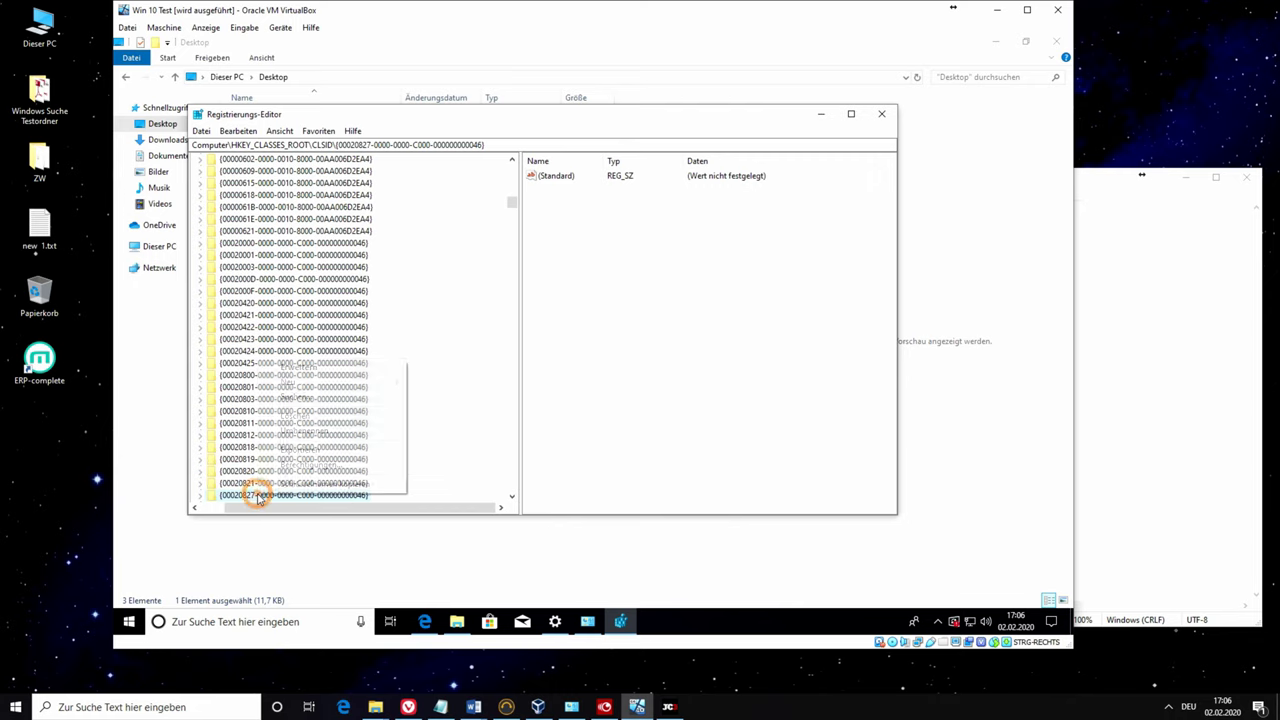
{"action": "left_click", "coordinate": [303, 415]}
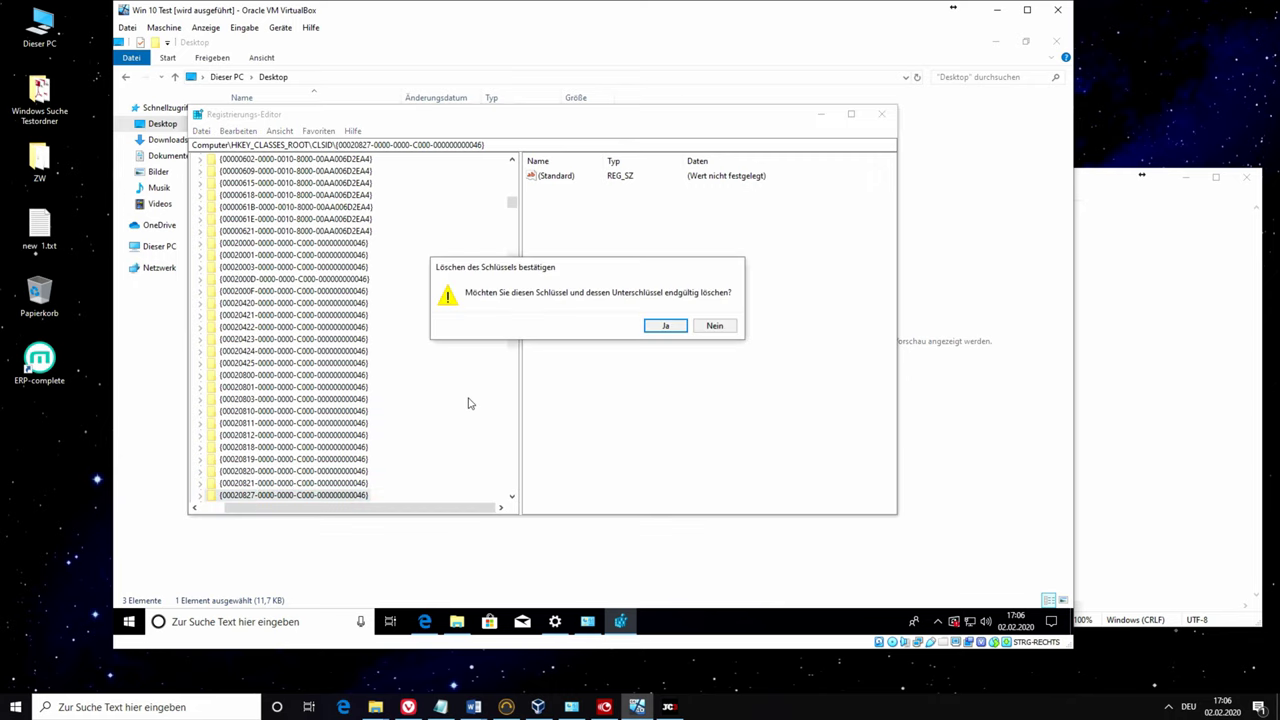
{"action": "left_click", "coordinate": [664, 328]}
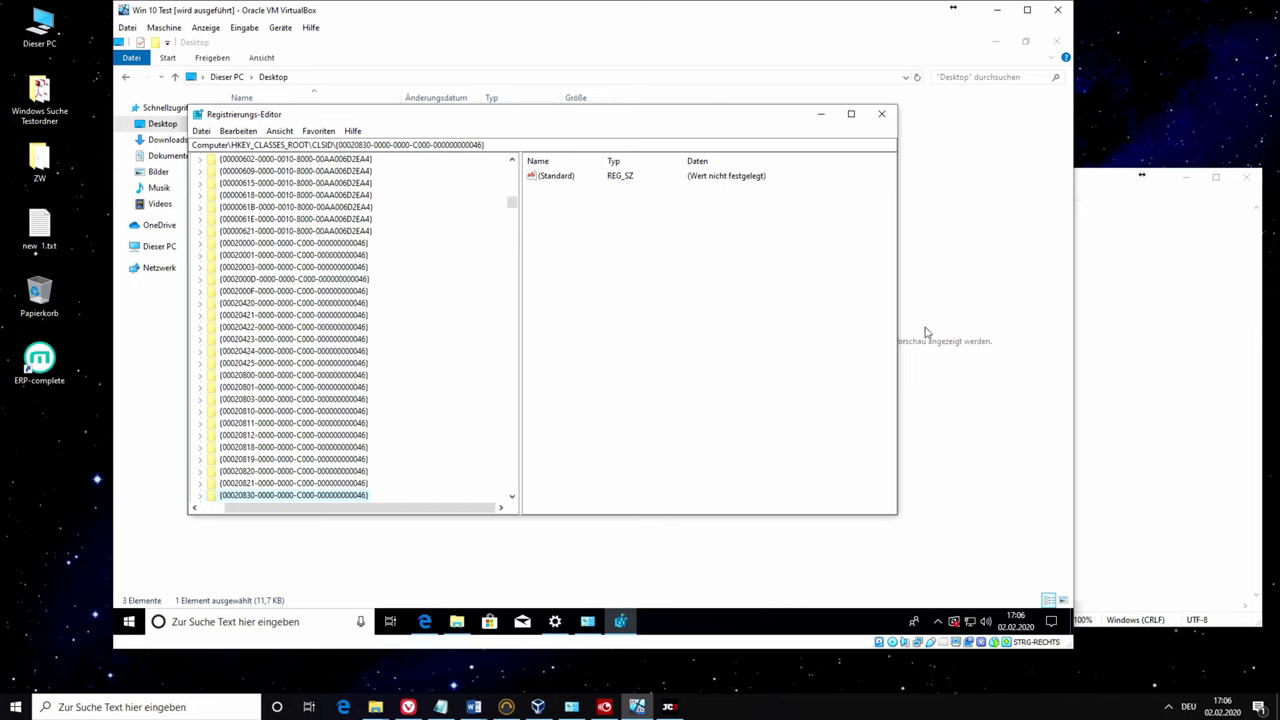
{"action": "left_click", "coordinate": [440, 706]}
{"action": "left_click", "coordinate": [501, 267]}
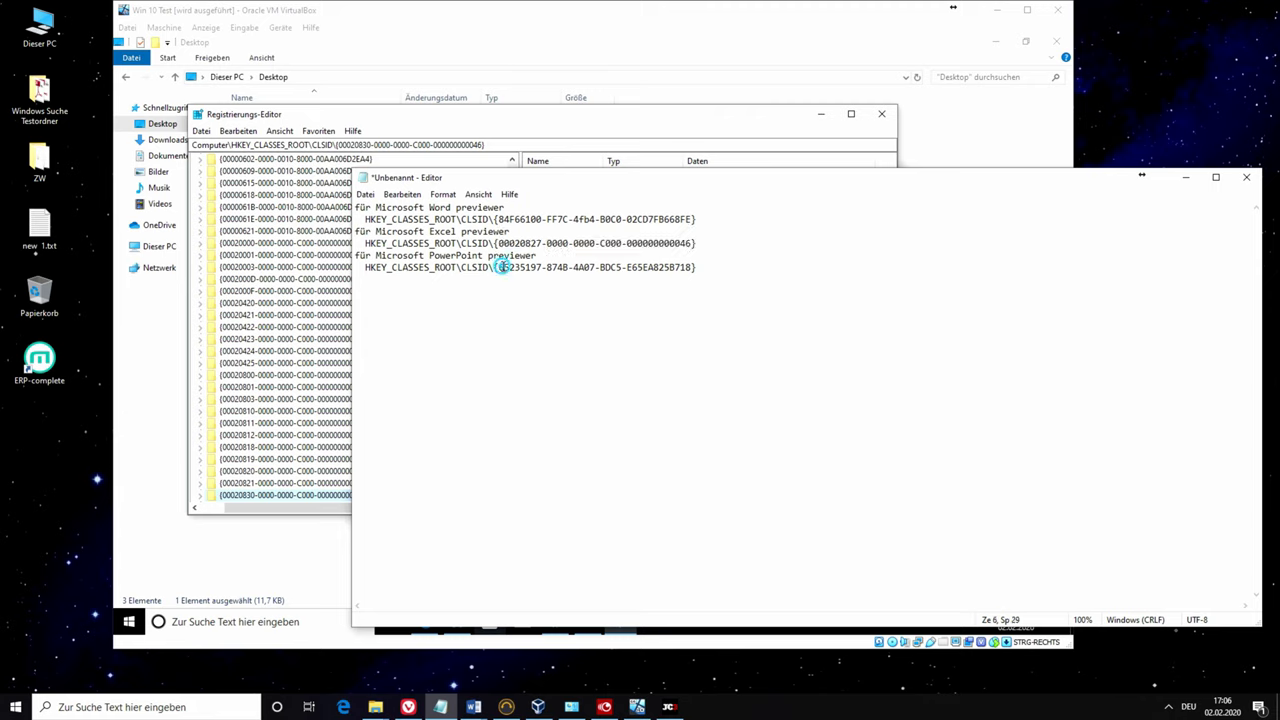
{"action": "left_click_drag", "start_coordinate": [496, 267], "coordinate": [692, 263]}
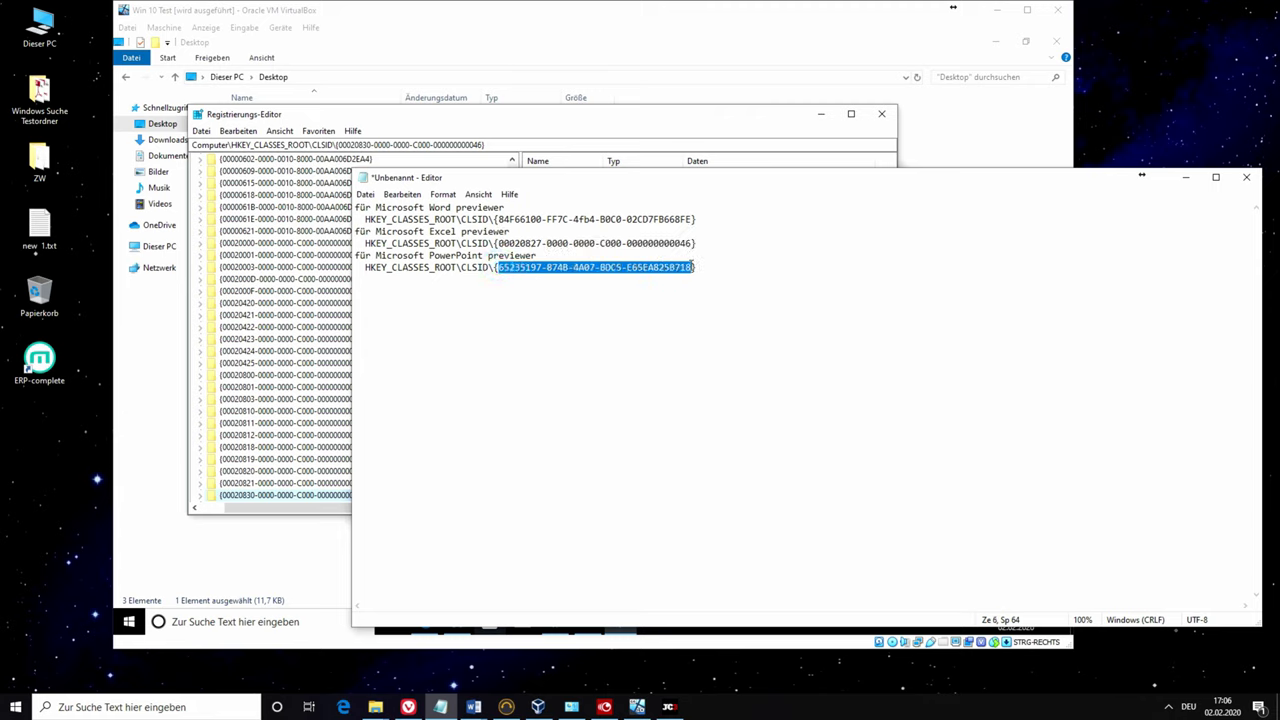
{"action": "right_click", "coordinate": [694, 268]}
{"action": "left_click", "coordinate": [730, 309]}
{"action": "left_click", "coordinate": [376, 108]}
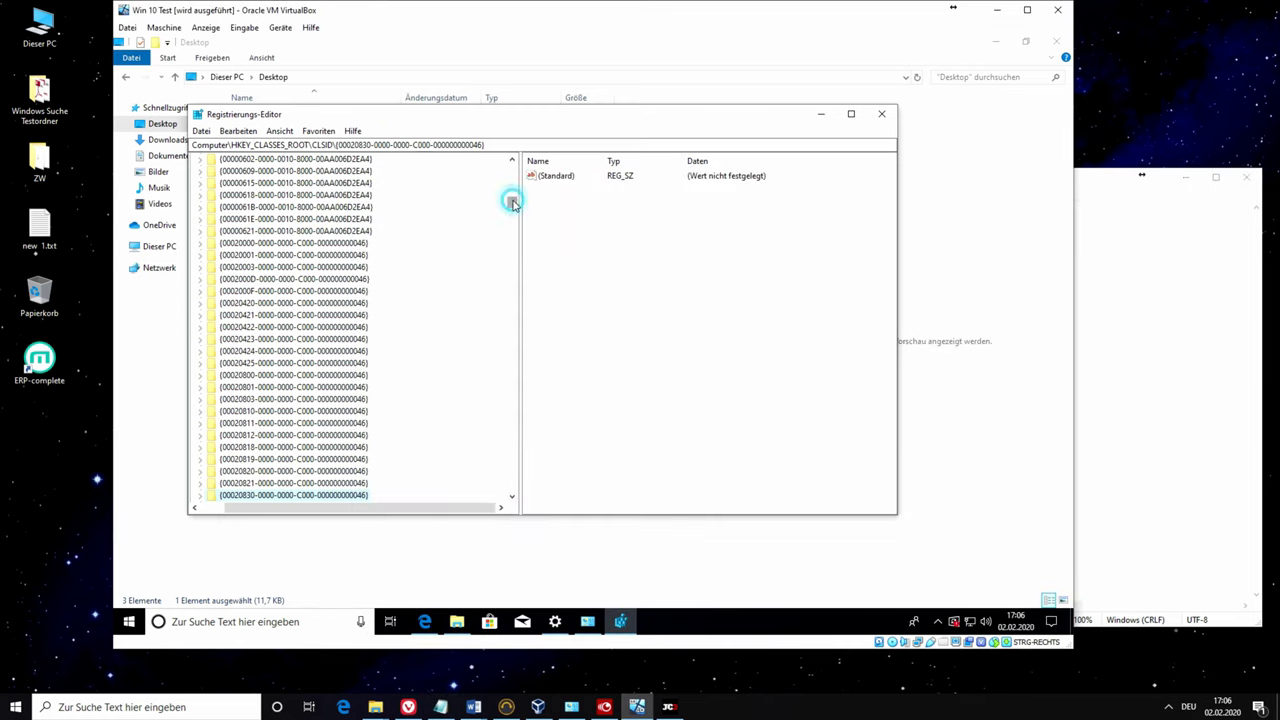
{"action": "left_click_drag", "start_coordinate": [511, 203], "coordinate": [513, 197]}
{"action": "scroll", "coordinate": [340, 312], "scroll_direction": "down", "scroll_amount": 20}
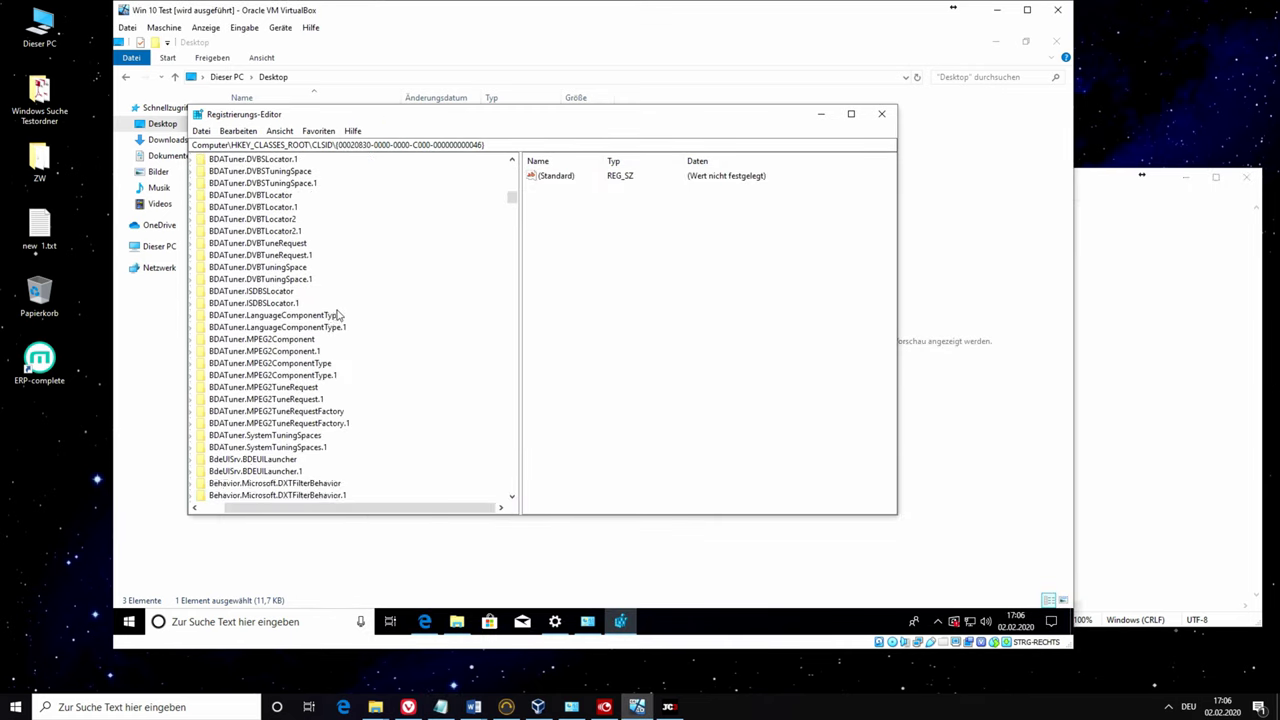
{"action": "scroll", "coordinate": [347, 313], "scroll_direction": "down", "scroll_amount": 20}
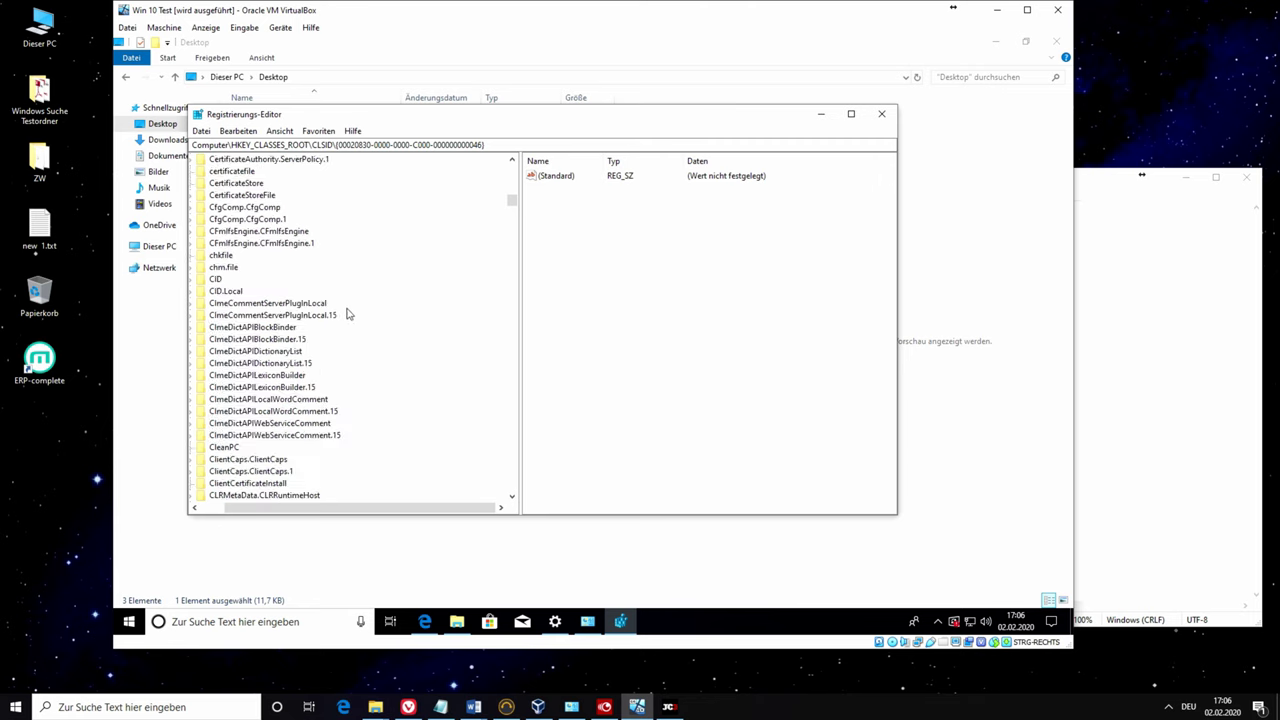
{"action": "left_click", "coordinate": [219, 243]}
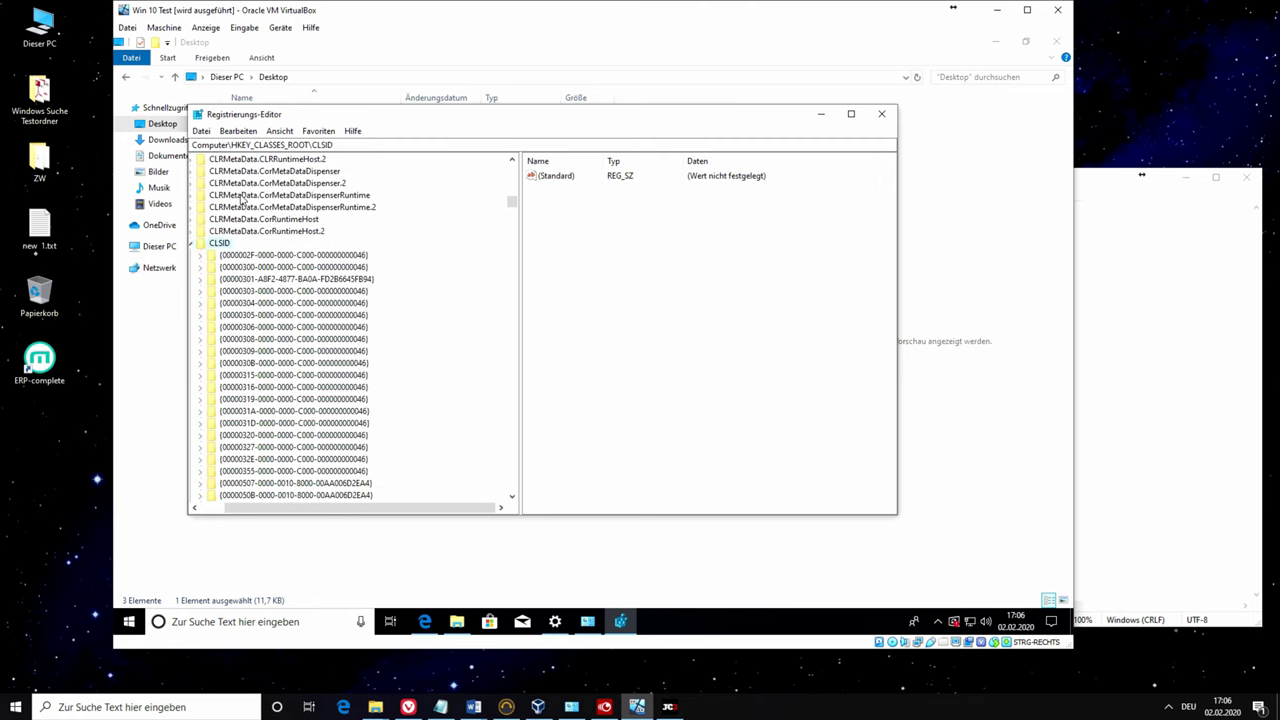
{"action": "left_click", "coordinate": [237, 131]}
{"action": "left_click", "coordinate": [262, 238]}
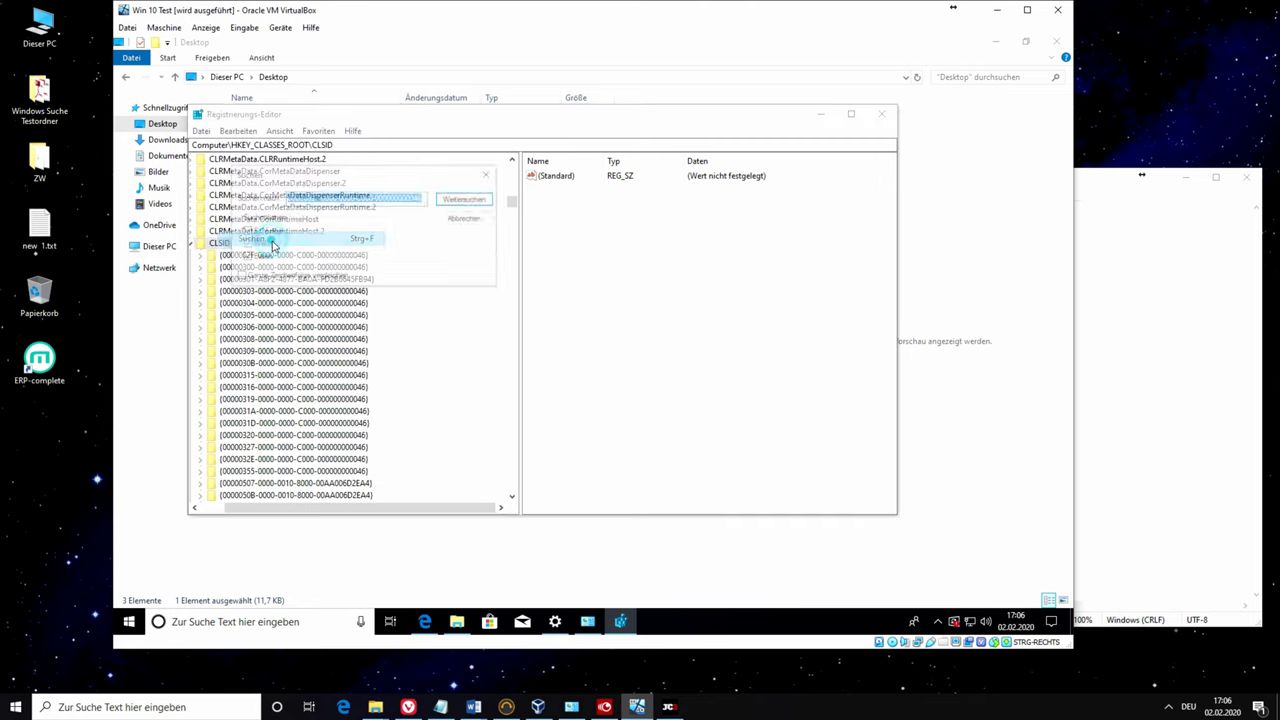
{"action": "right_click", "coordinate": [324, 197]}
{"action": "left_click", "coordinate": [354, 254]}
{"action": "left_click", "coordinate": [476, 201]}
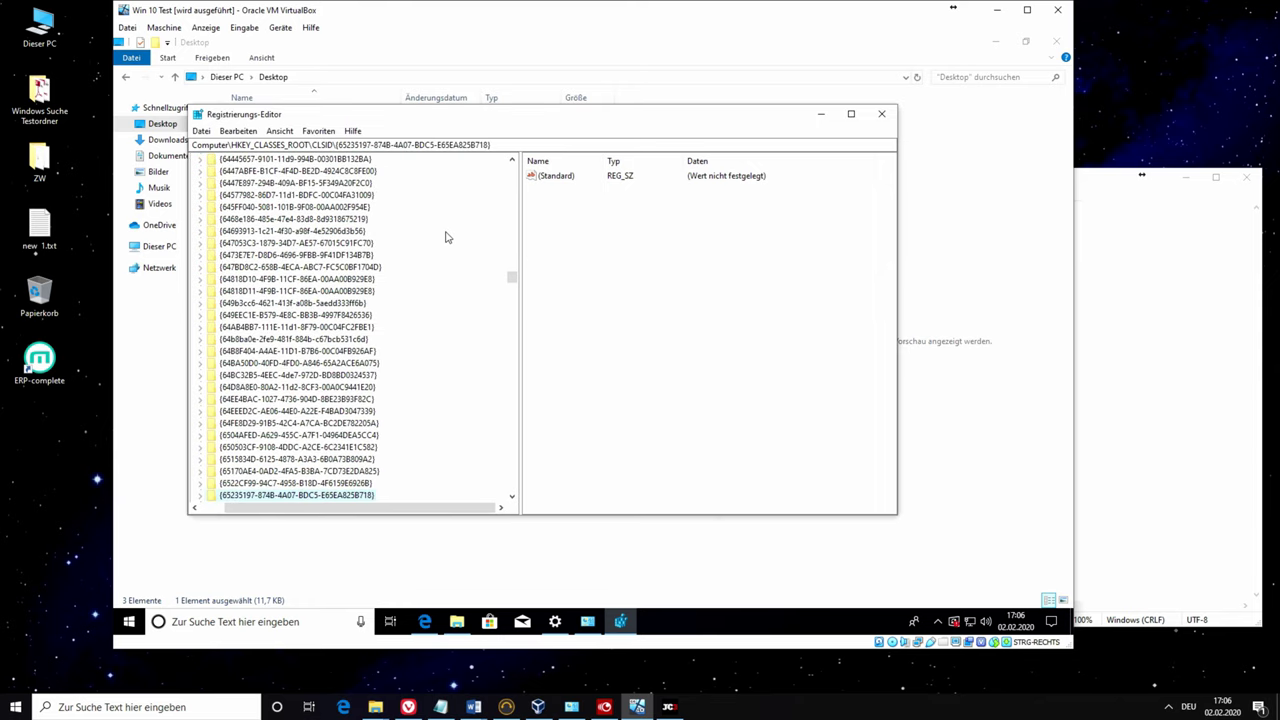
{"action": "right_click", "coordinate": [340, 495]}
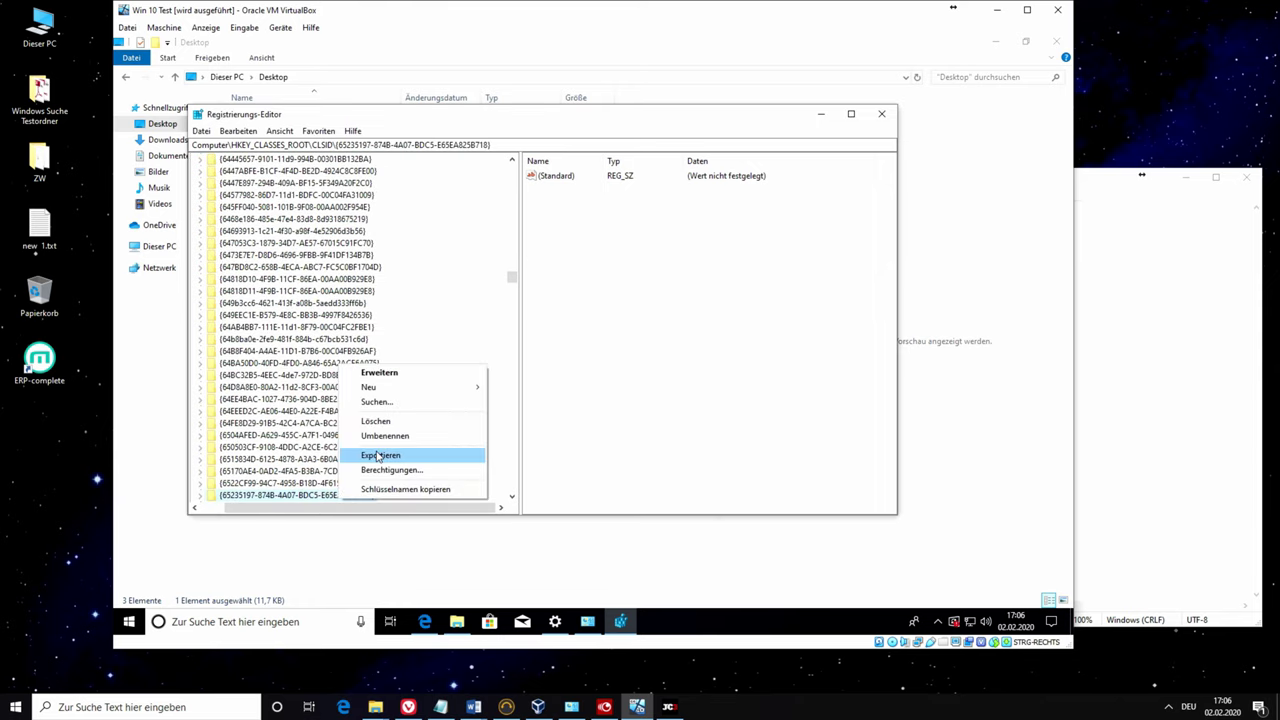
{"action": "left_click", "coordinate": [380, 421]}
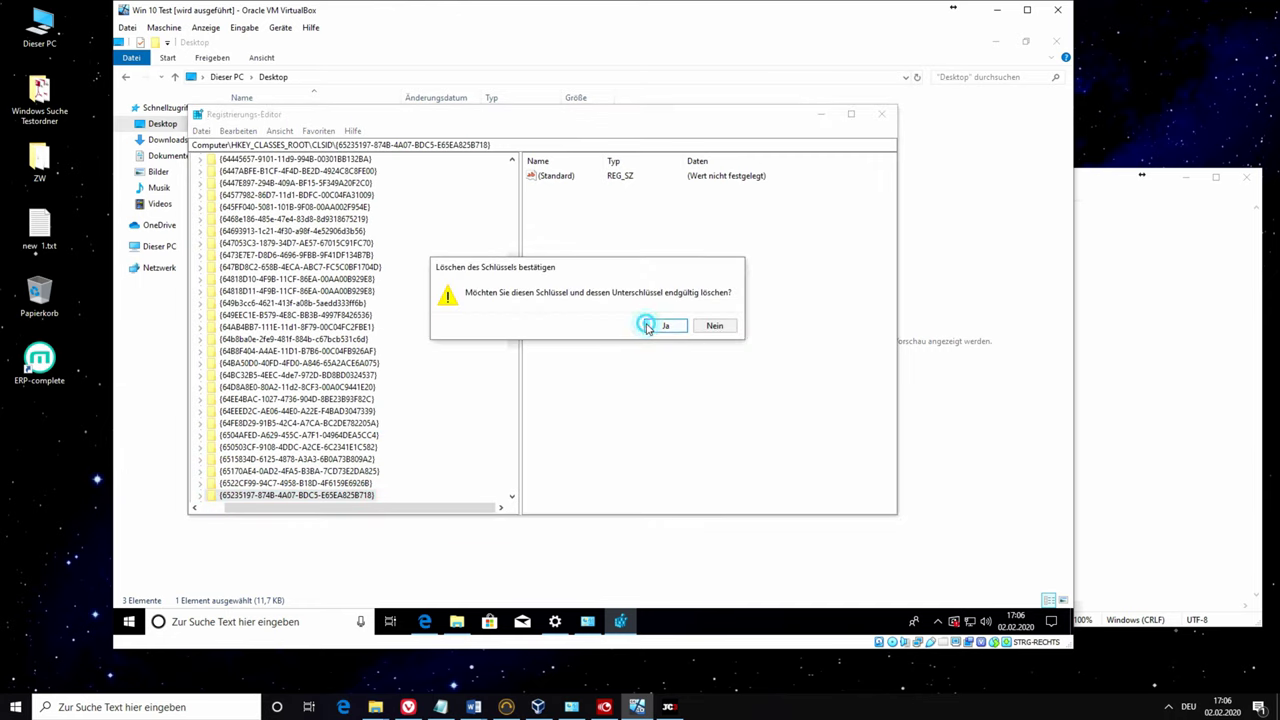
{"action": "left_click", "coordinate": [647, 326]}
{"action": "left_click", "coordinate": [882, 114]}
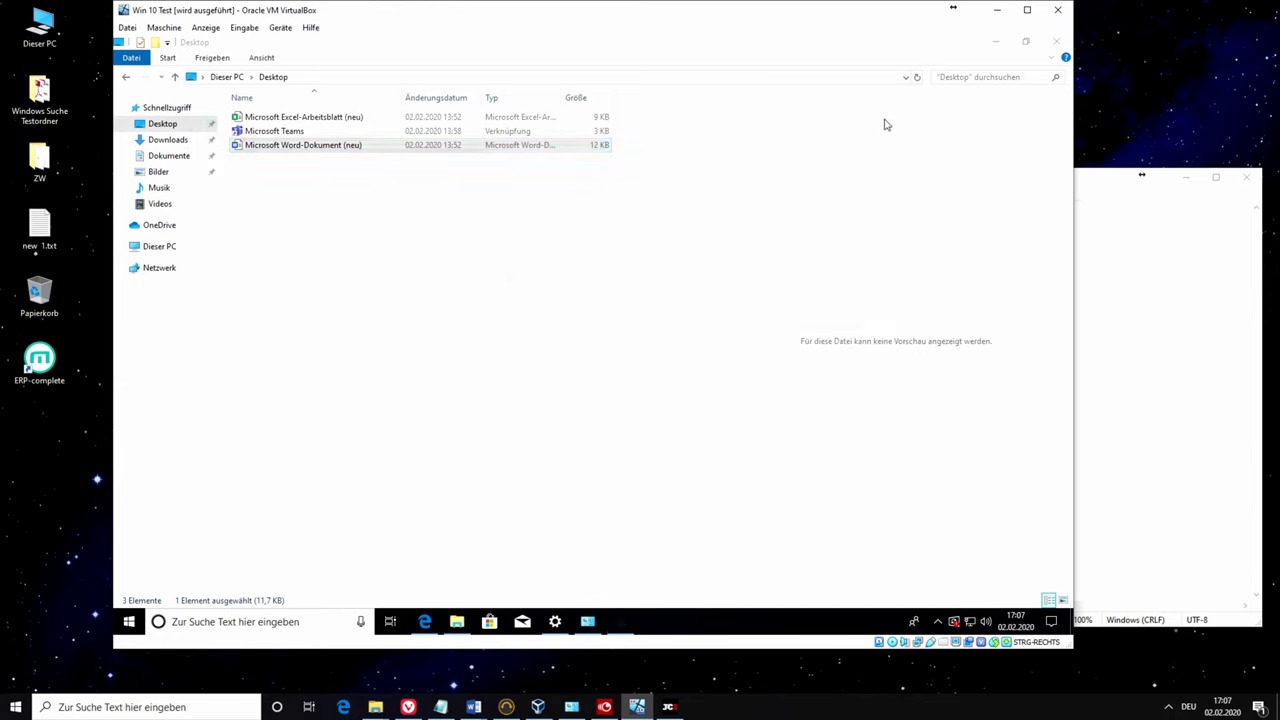
- Check the previews of the Excel worksheet and the Word document in the Desktop folder
{"action": "left_click", "coordinate": [342, 116]}
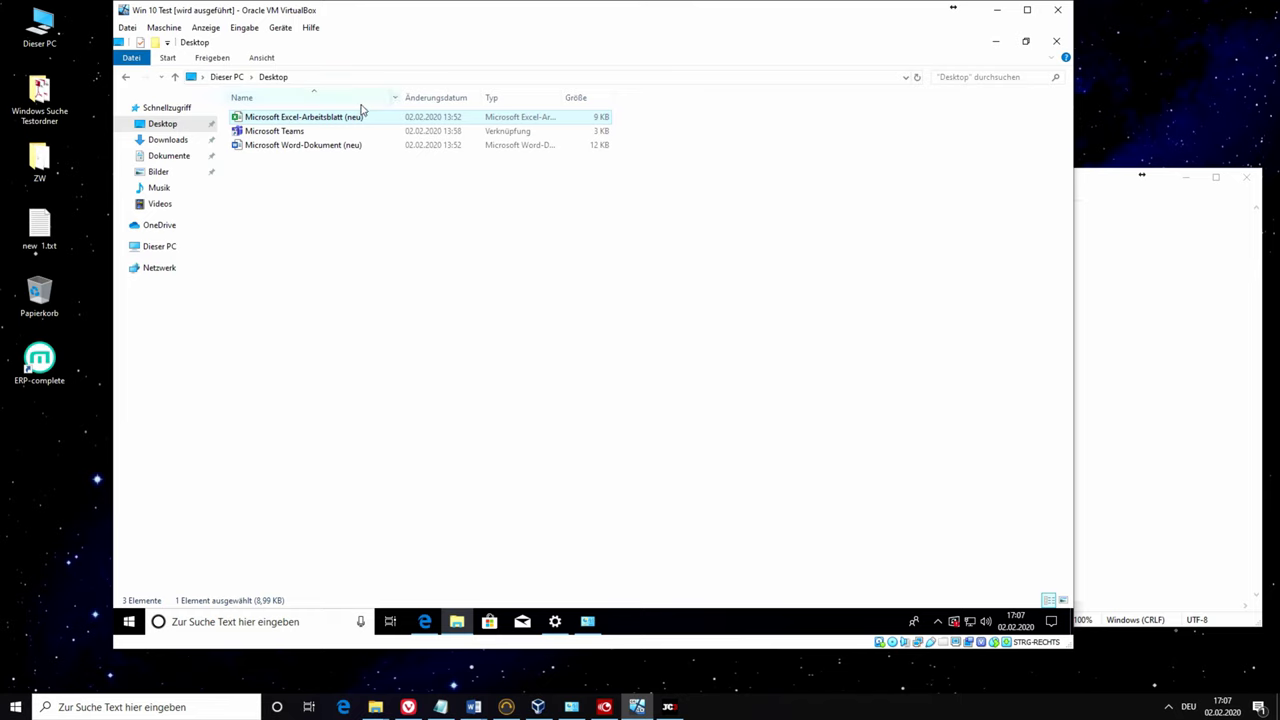
{"action": "left_click", "coordinate": [318, 148]}
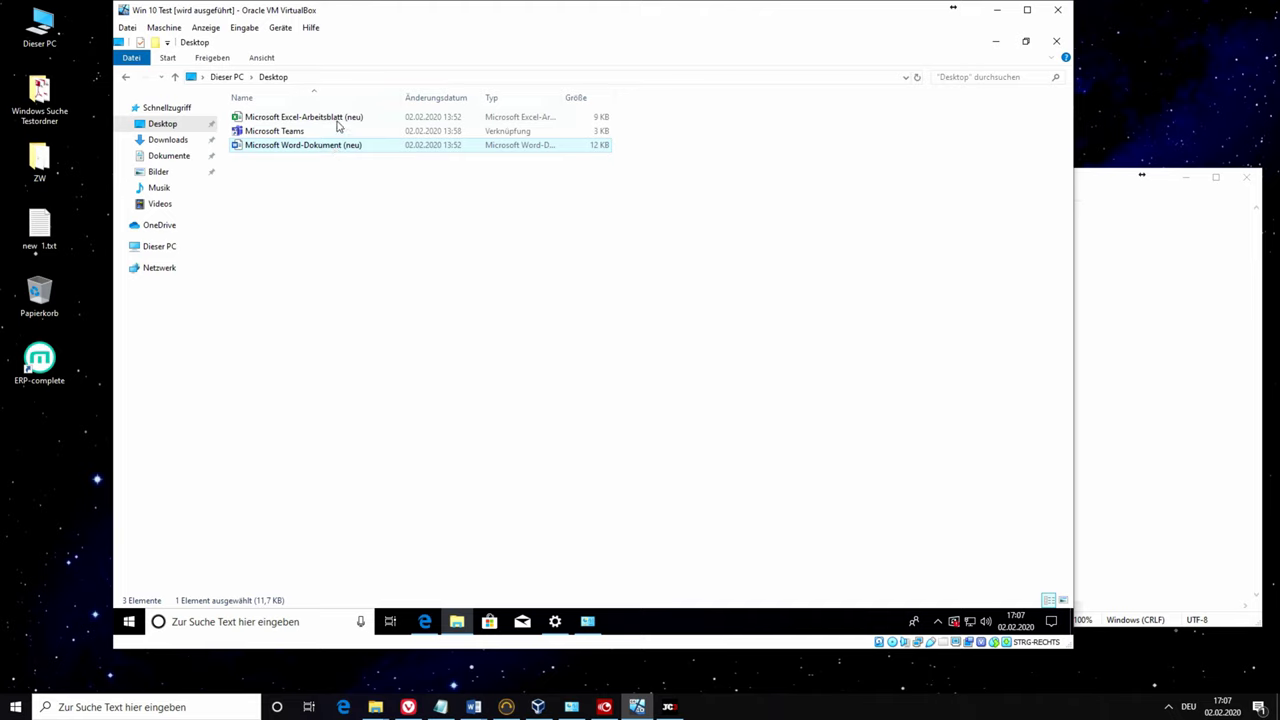
{"action": "left_click", "coordinate": [339, 121]}
{"action": "left_click", "coordinate": [339, 147]}
- Update and restart the Windows 10 virtual machine
{"action": "left_click", "coordinate": [129, 621]}
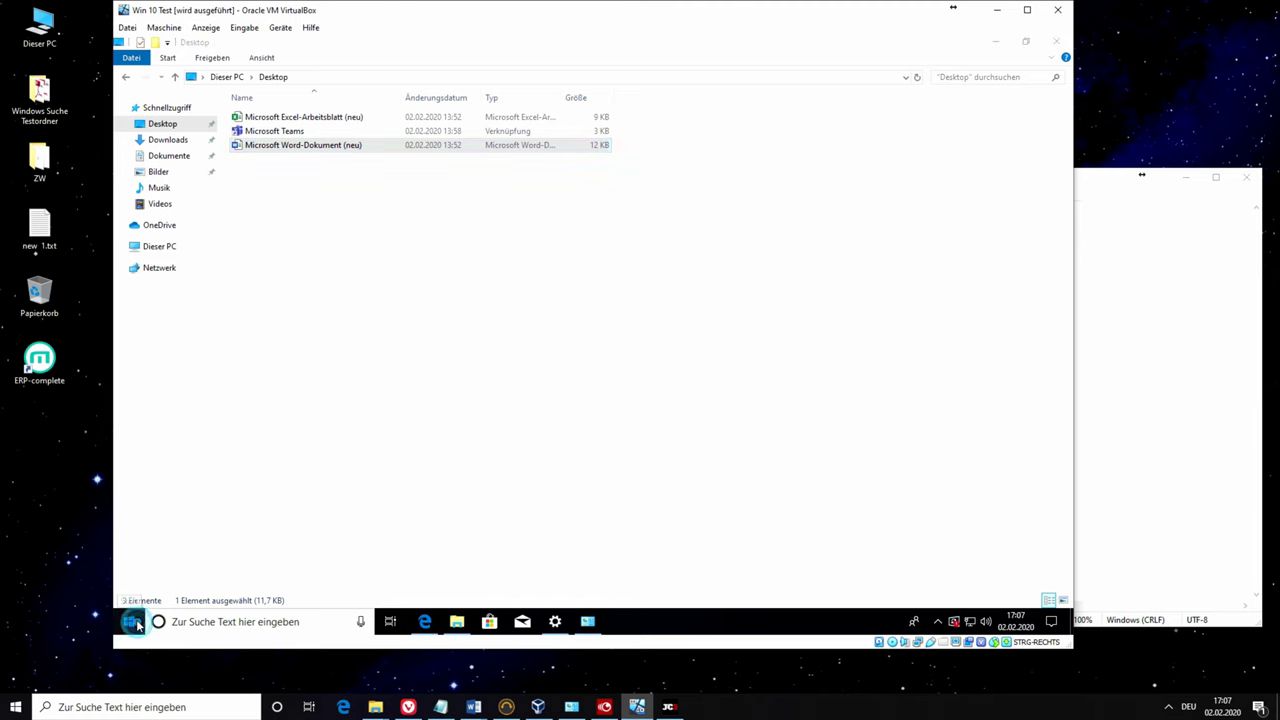
{"action": "left_click", "coordinate": [129, 591]}
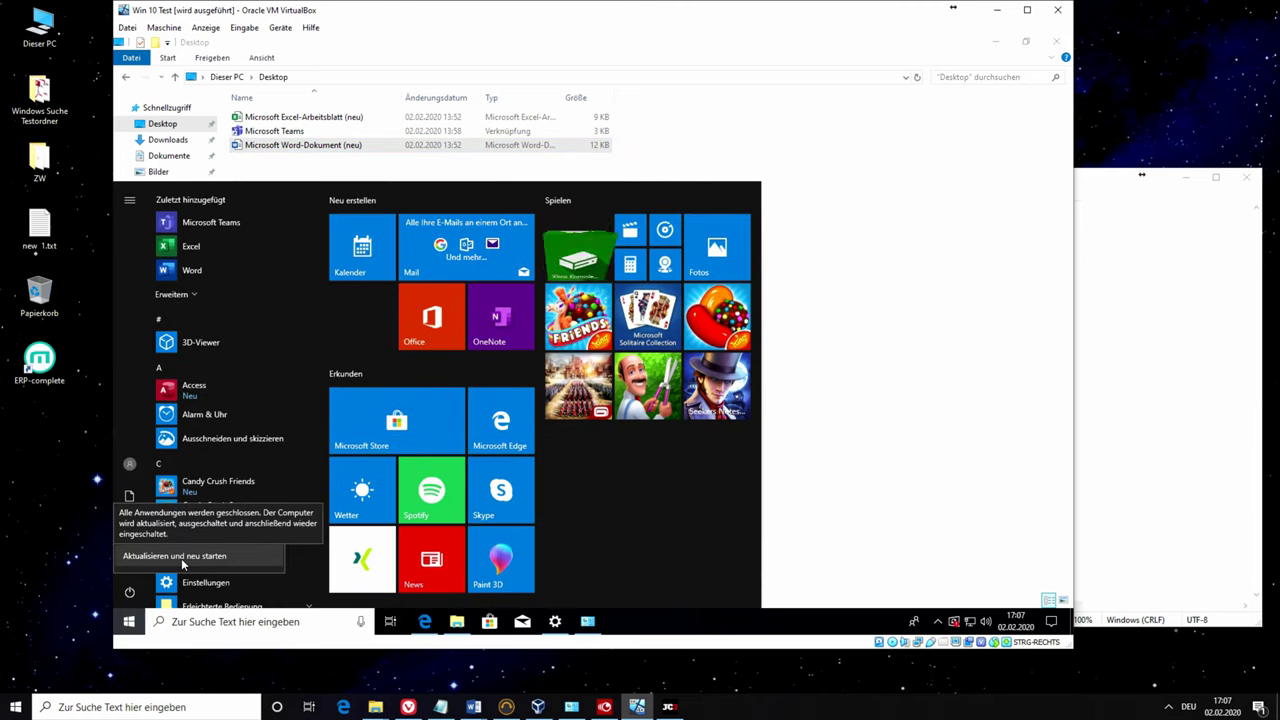
{"action": "left_click", "coordinate": [182, 560]}
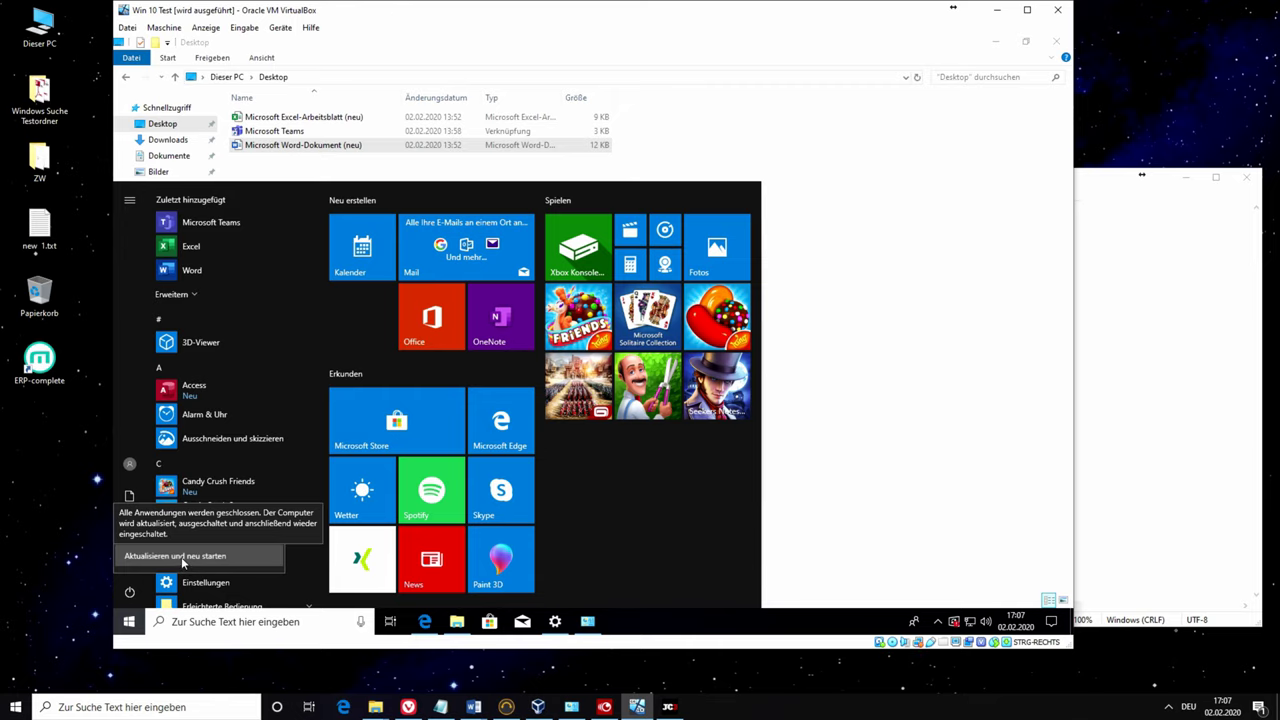